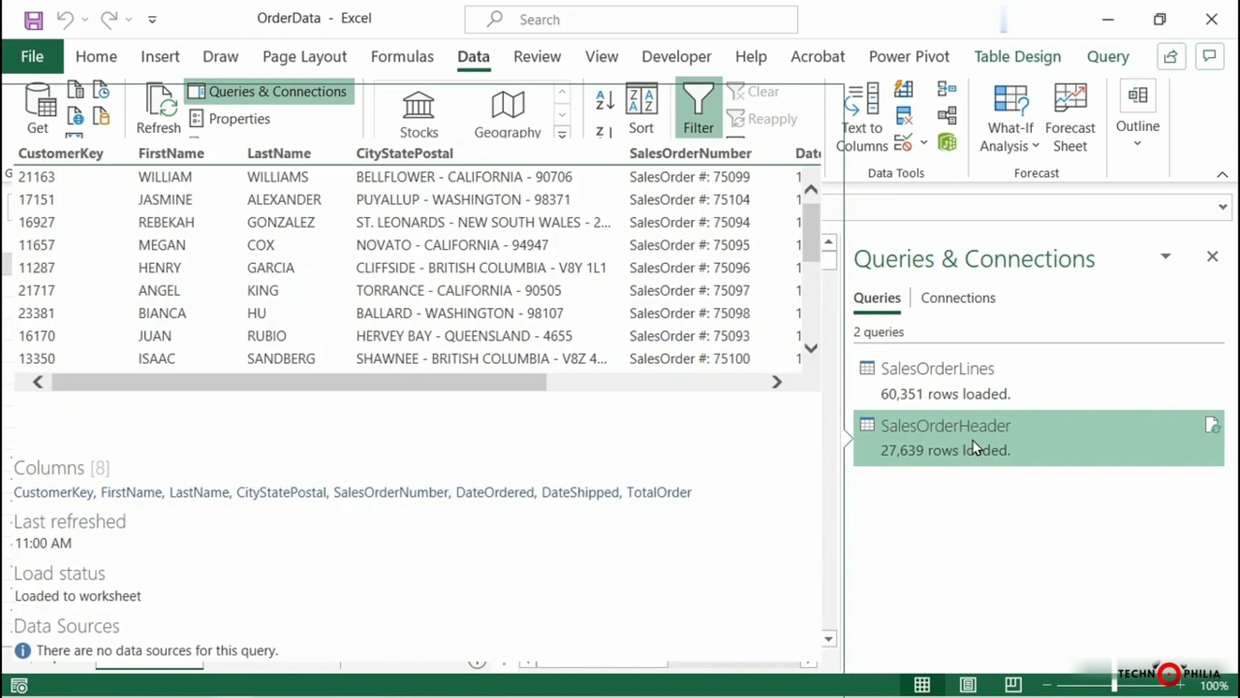
- Open the SalesOrderHeader query for editing in the Power Query Editor and expand the list of queries
right_click(974, 441)
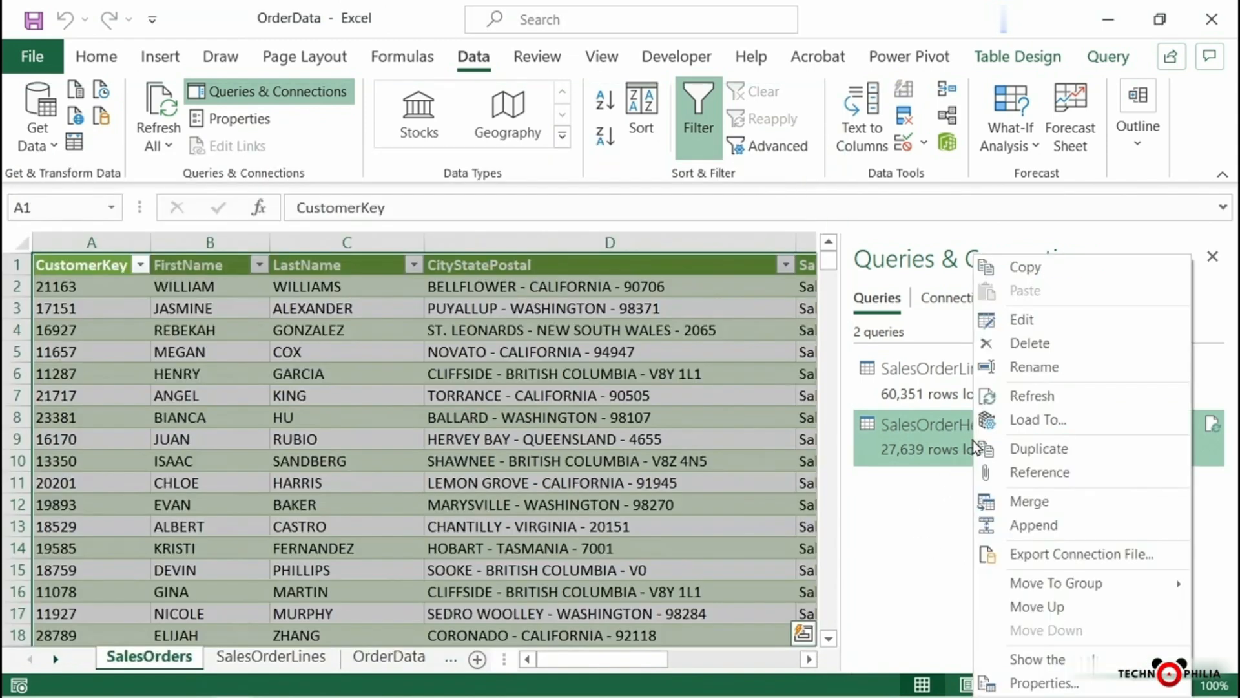
click(1057, 320)
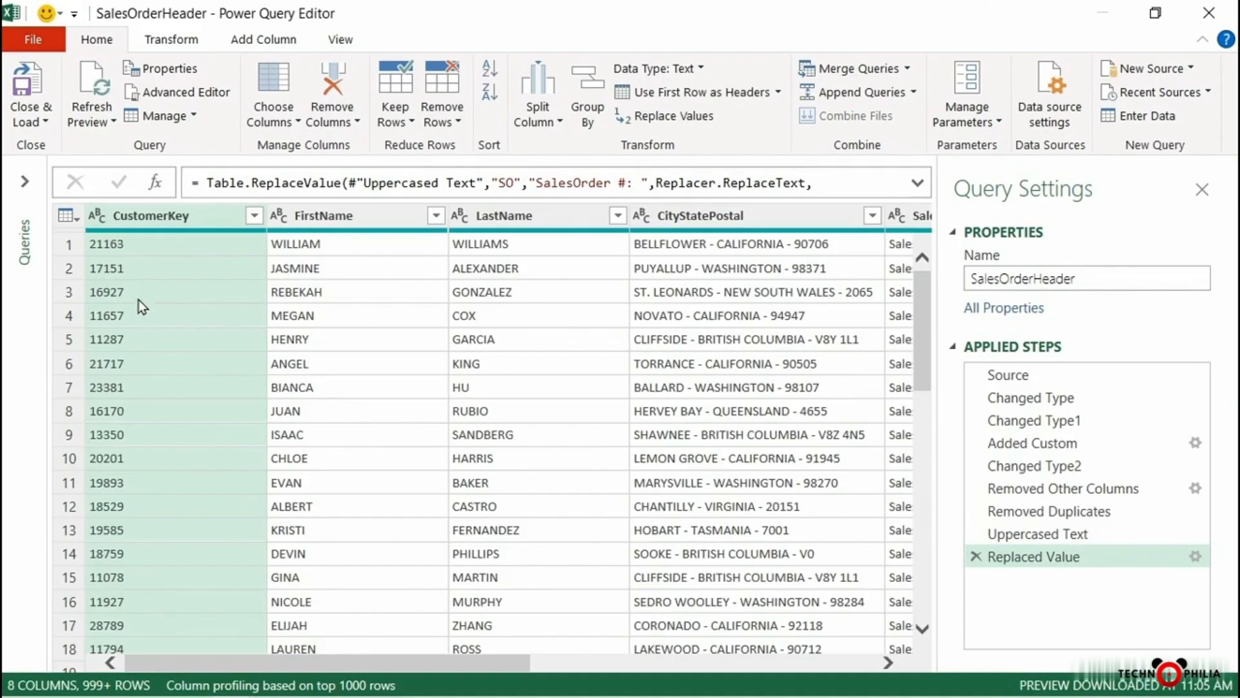
click(24, 182)
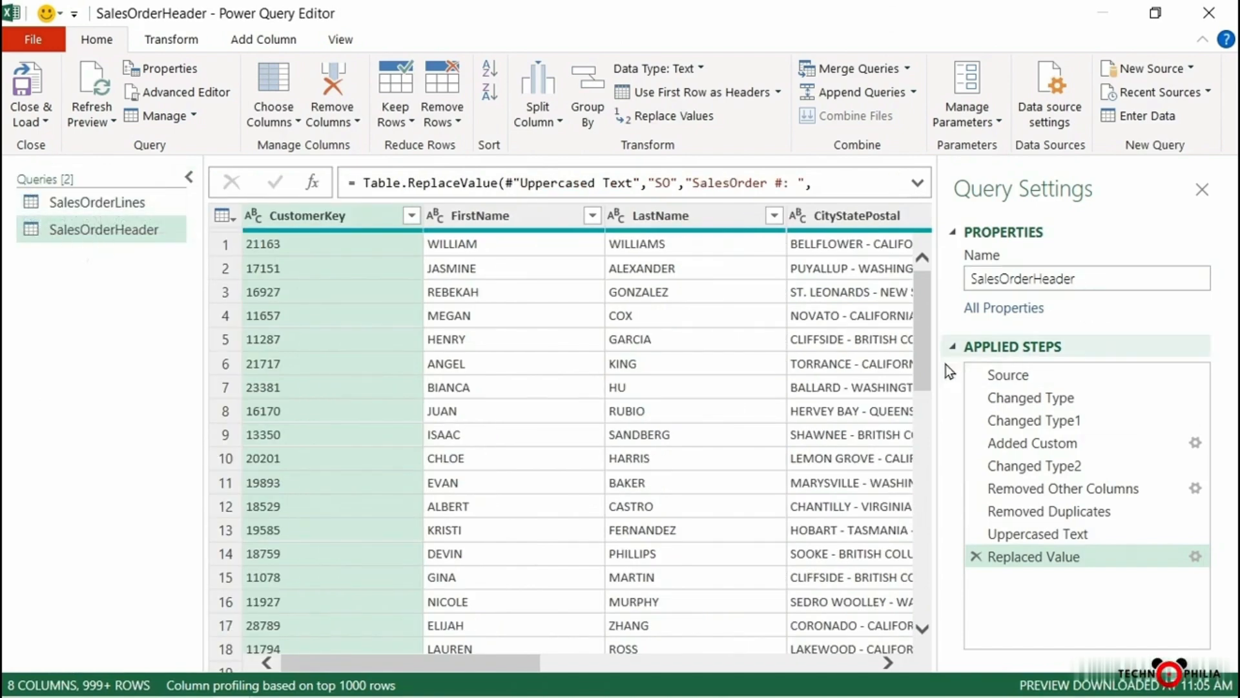
- Merge the FirstName and LastName columns into one column named DisplayName, using a space as separator
click(508, 218)
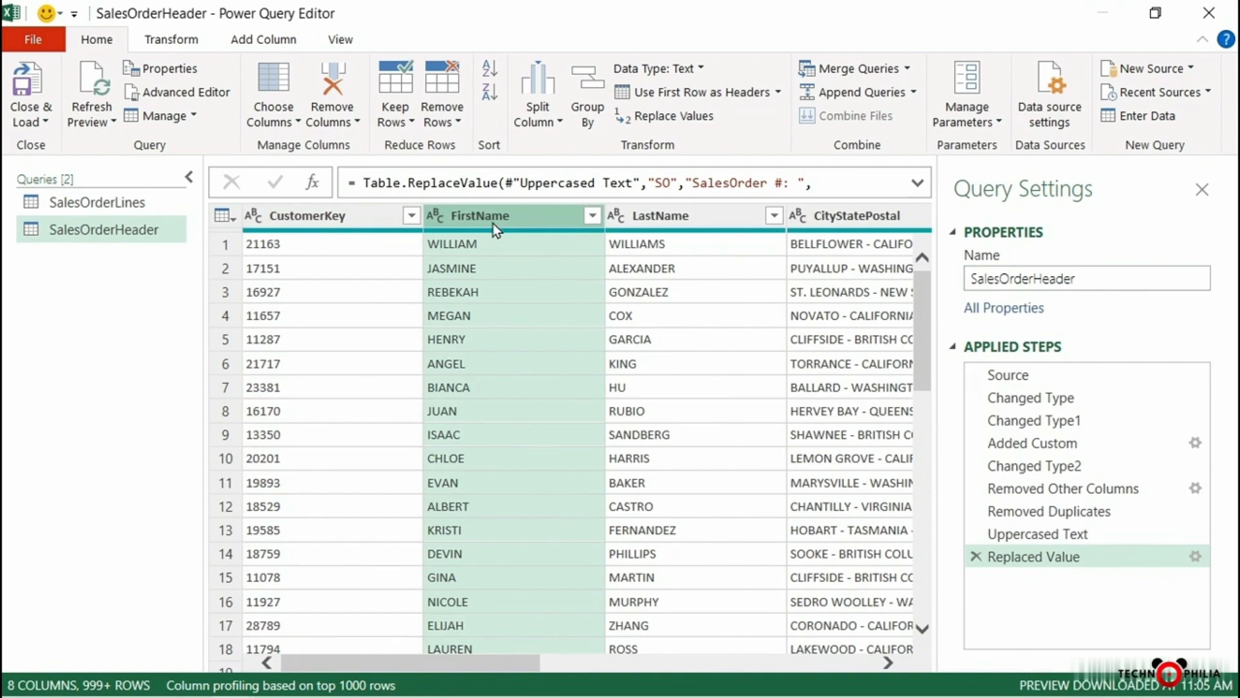
ctrl+click(690, 218)
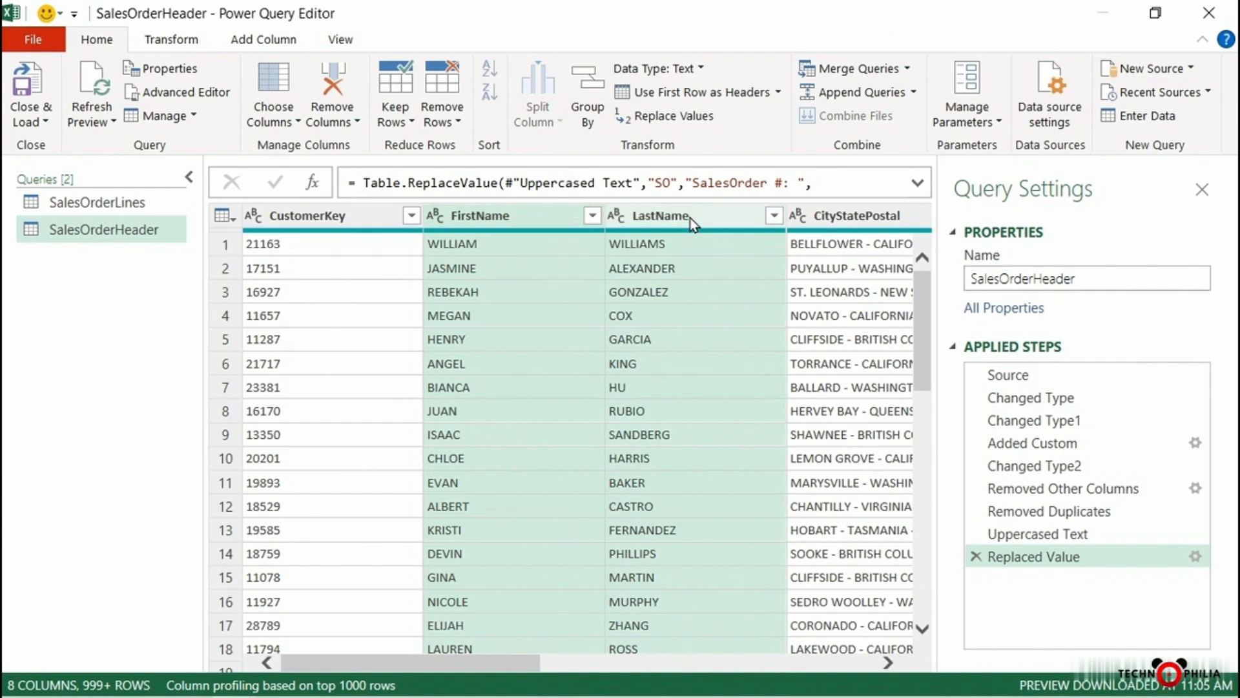
right_click(690, 218)
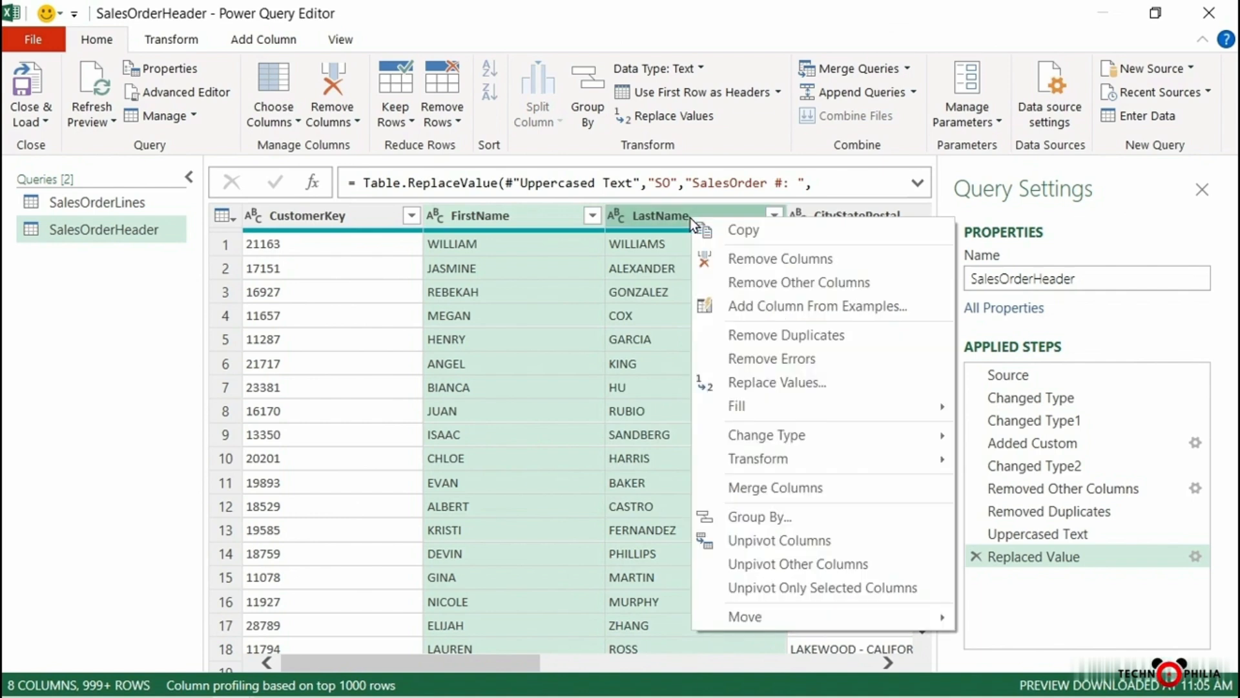
click(797, 488)
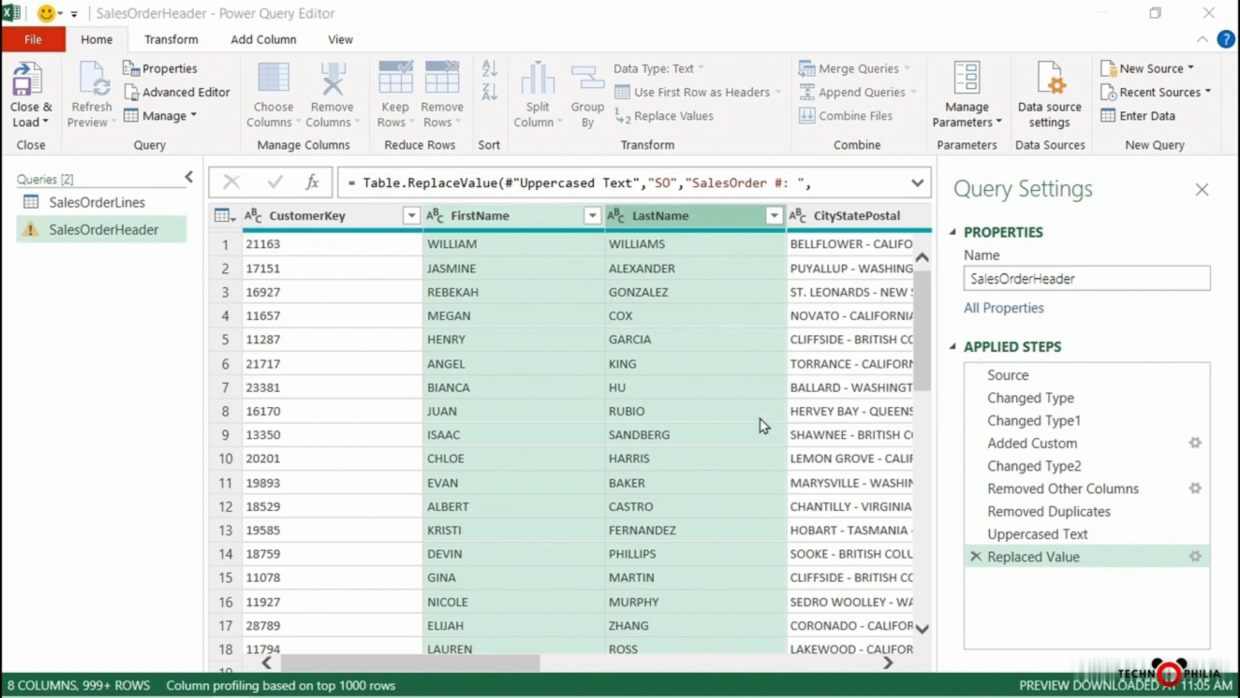
key(Tab)
text(DisplayName)
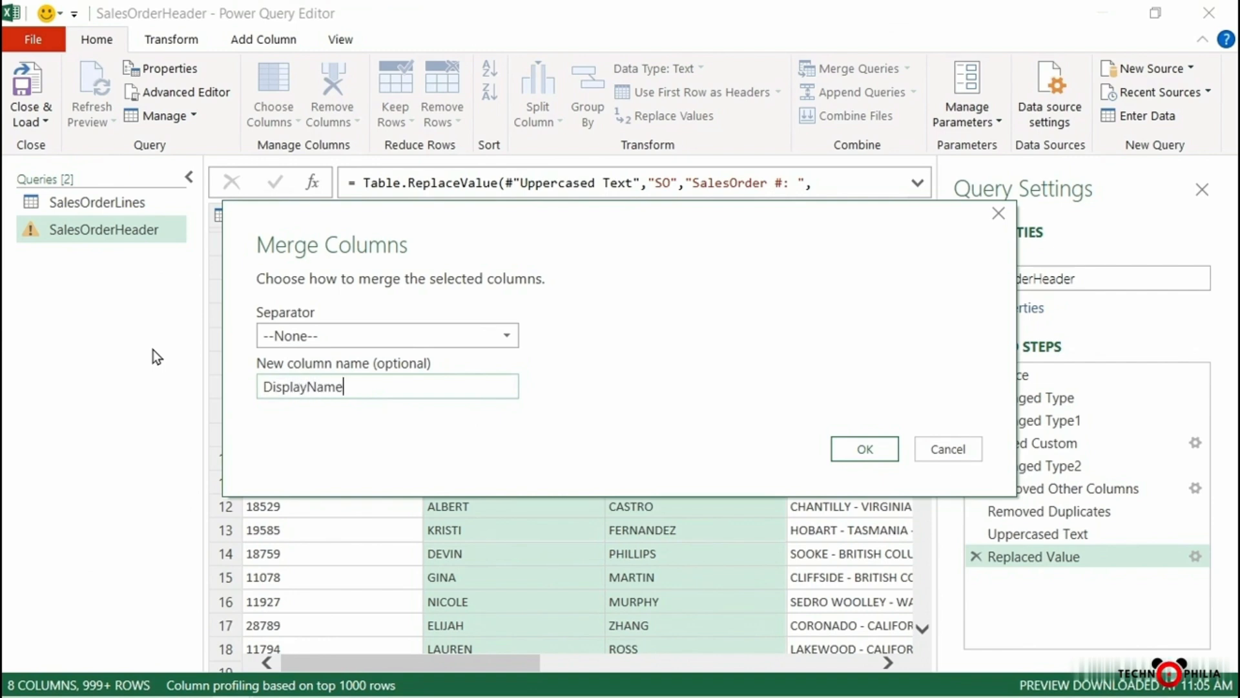
click(381, 338)
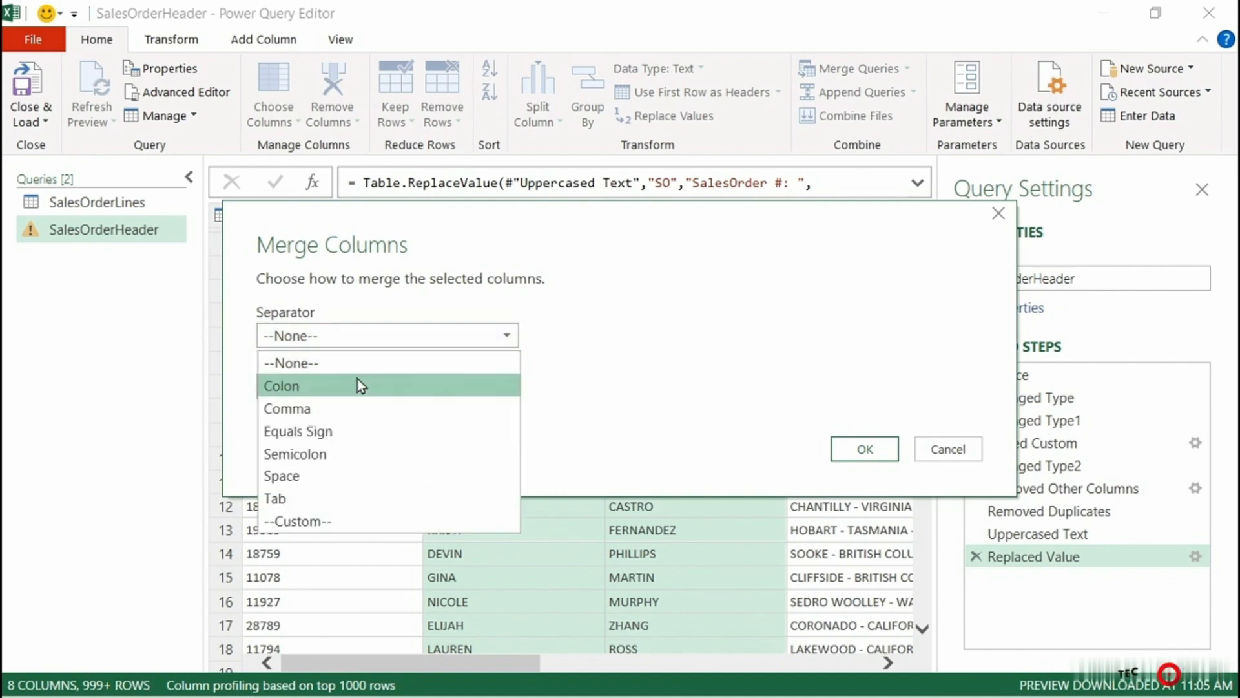
click(355, 476)
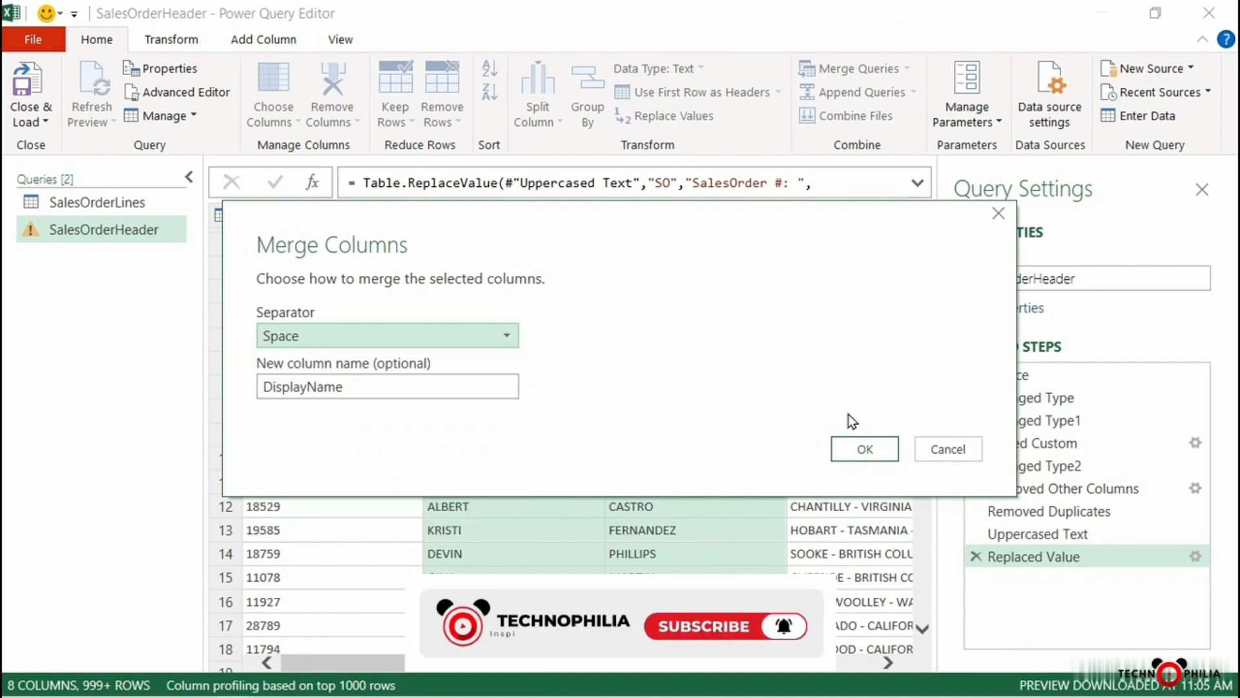
click(864, 449)
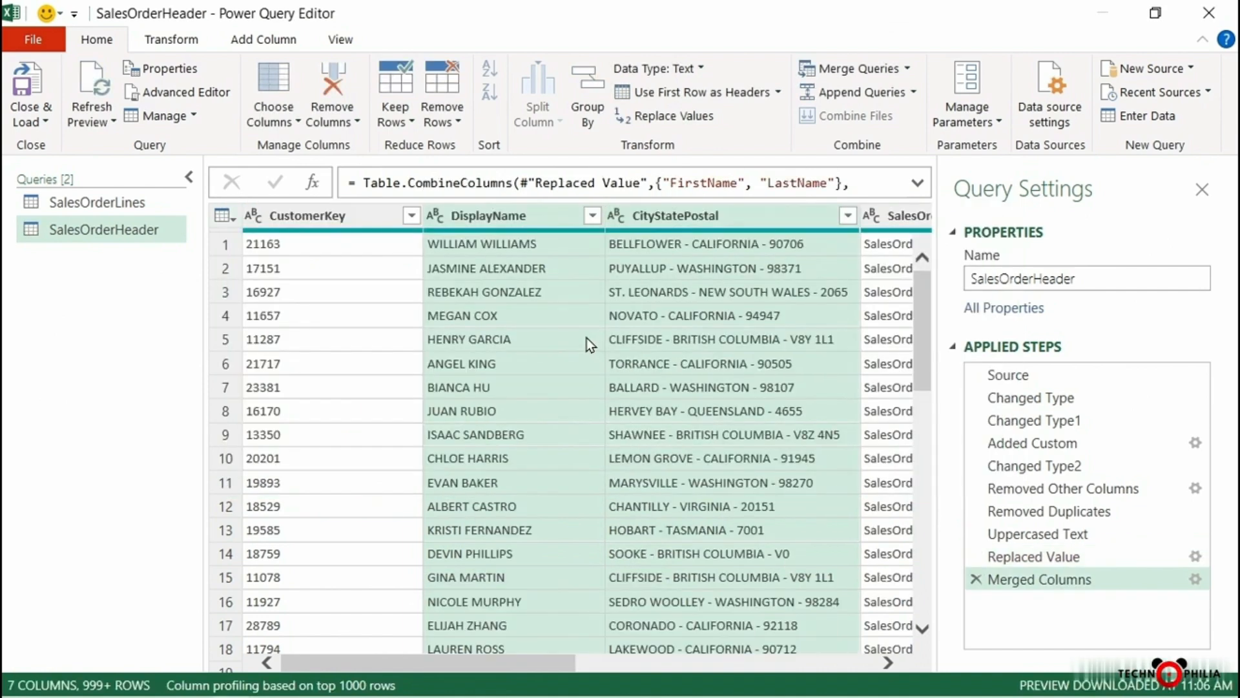
- Delete the Merged Columns step from the SalesOrderHeader query's applied steps
click(509, 213)
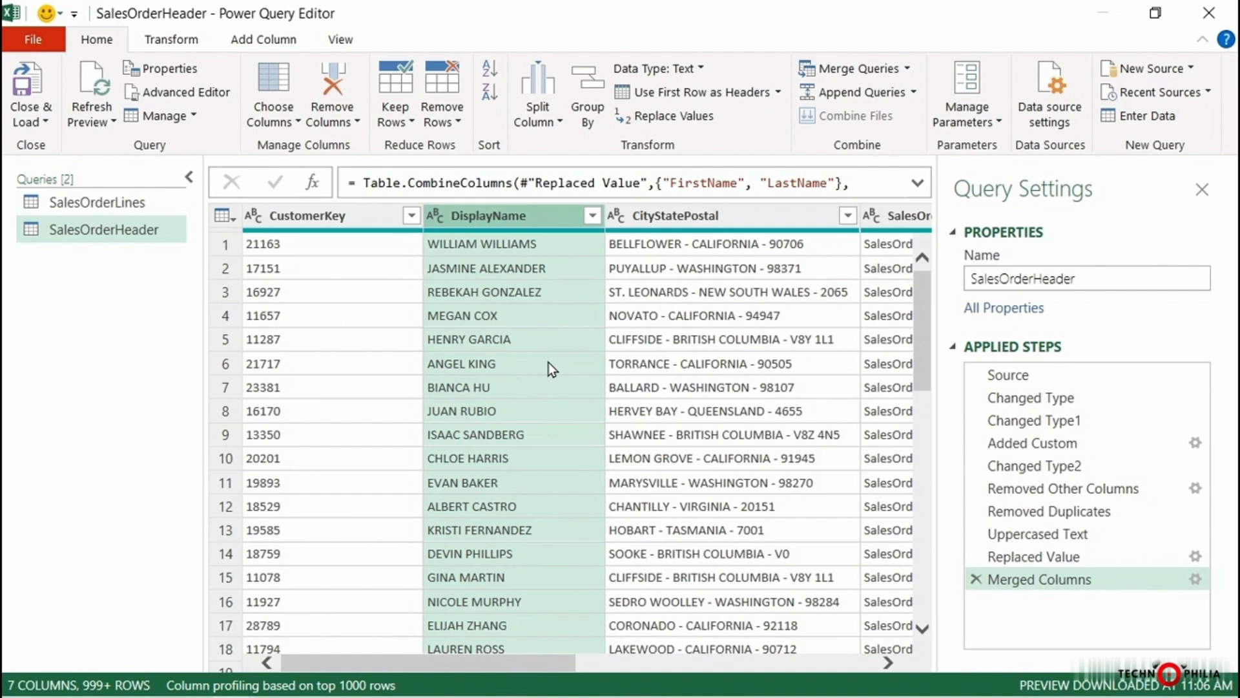
click(975, 578)
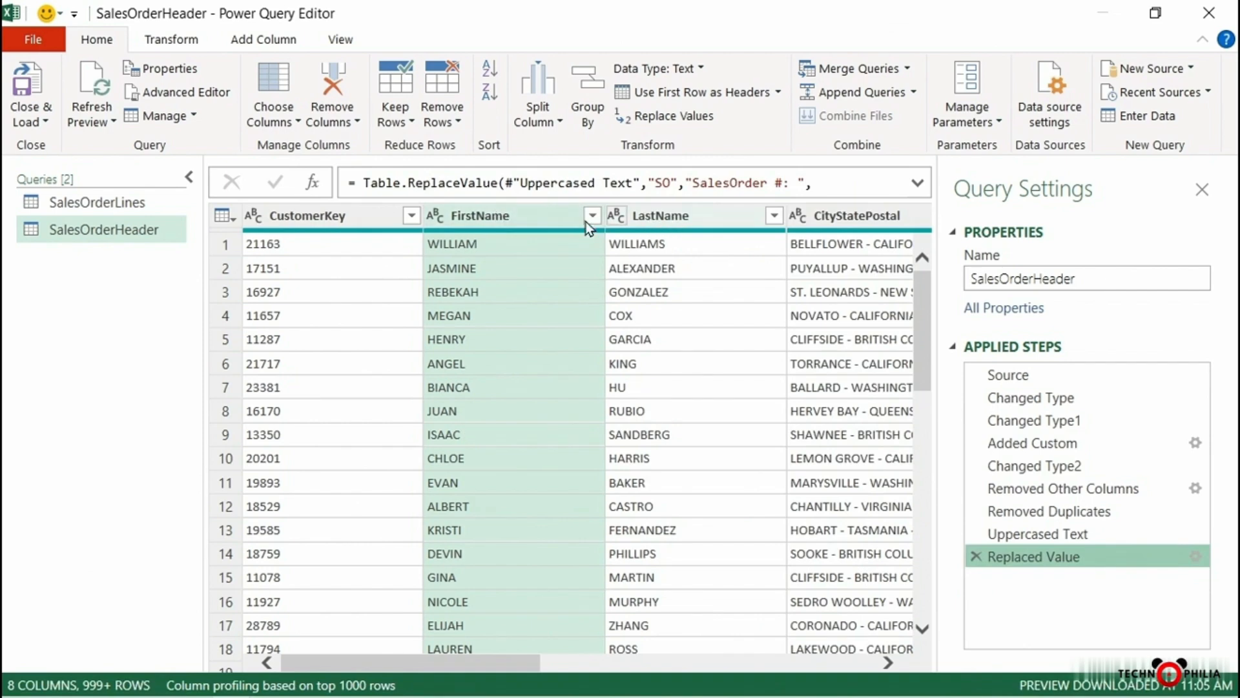
- Sort the SalesOrderHeader rows ascending by LastName first and by FirstName second
click(774, 217)
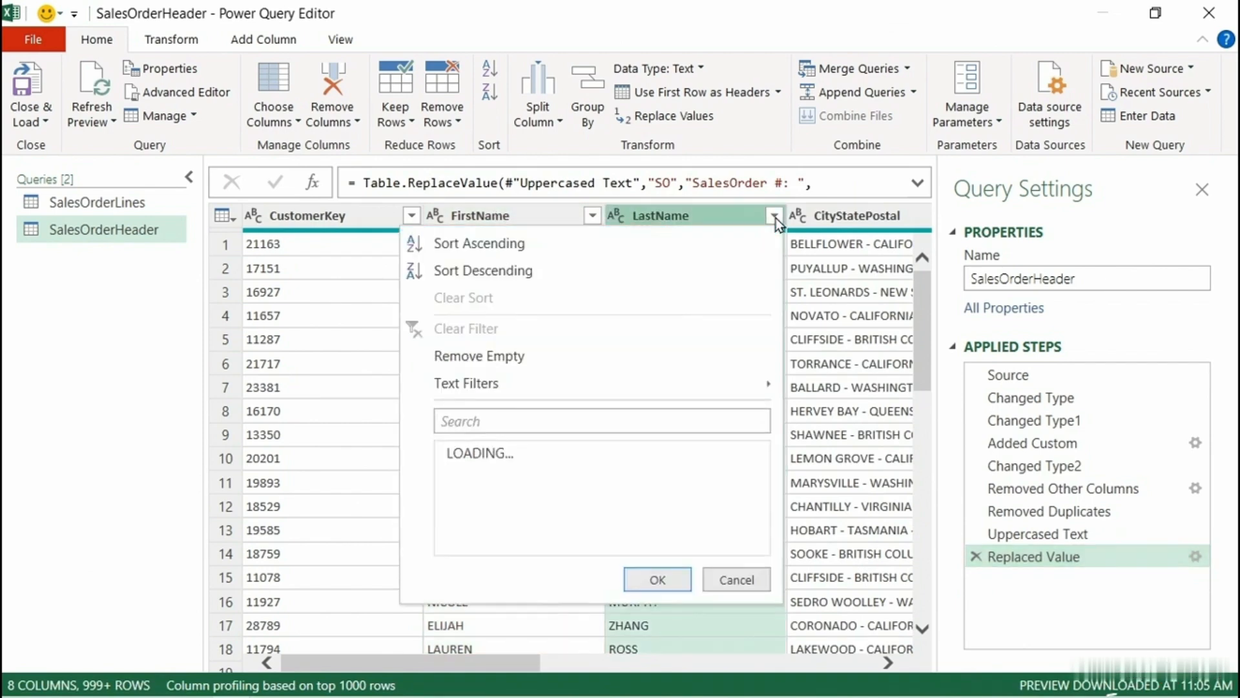
click(542, 242)
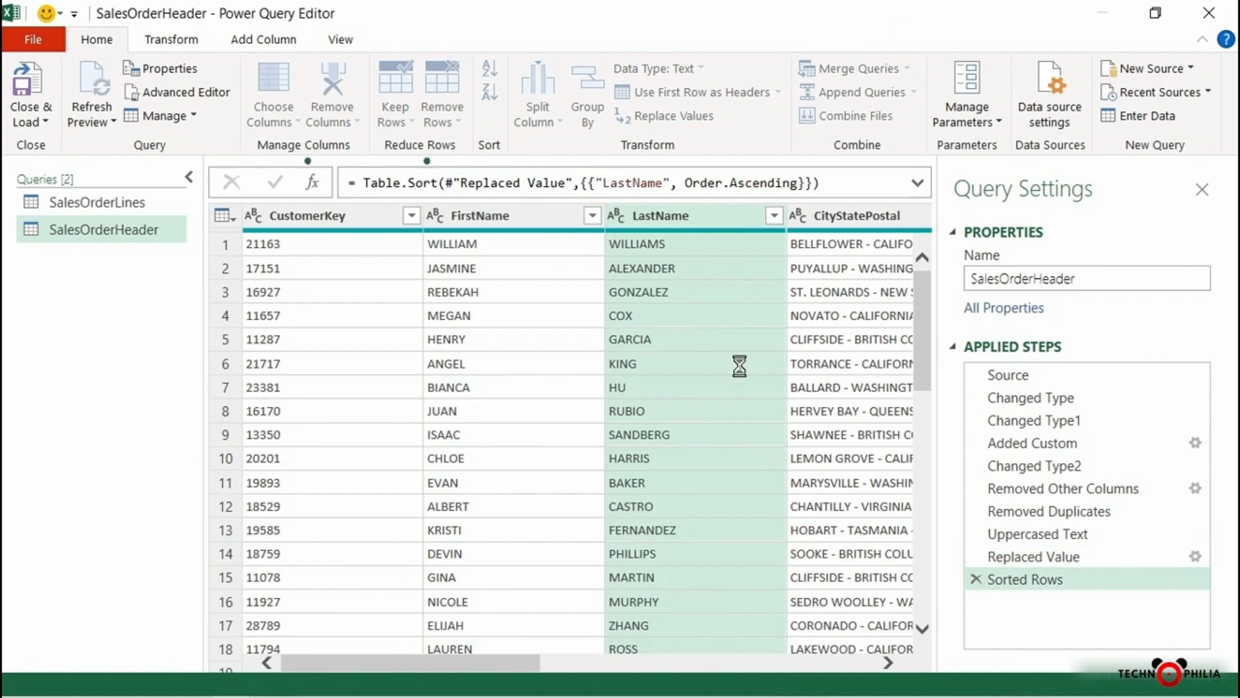
click(592, 216)
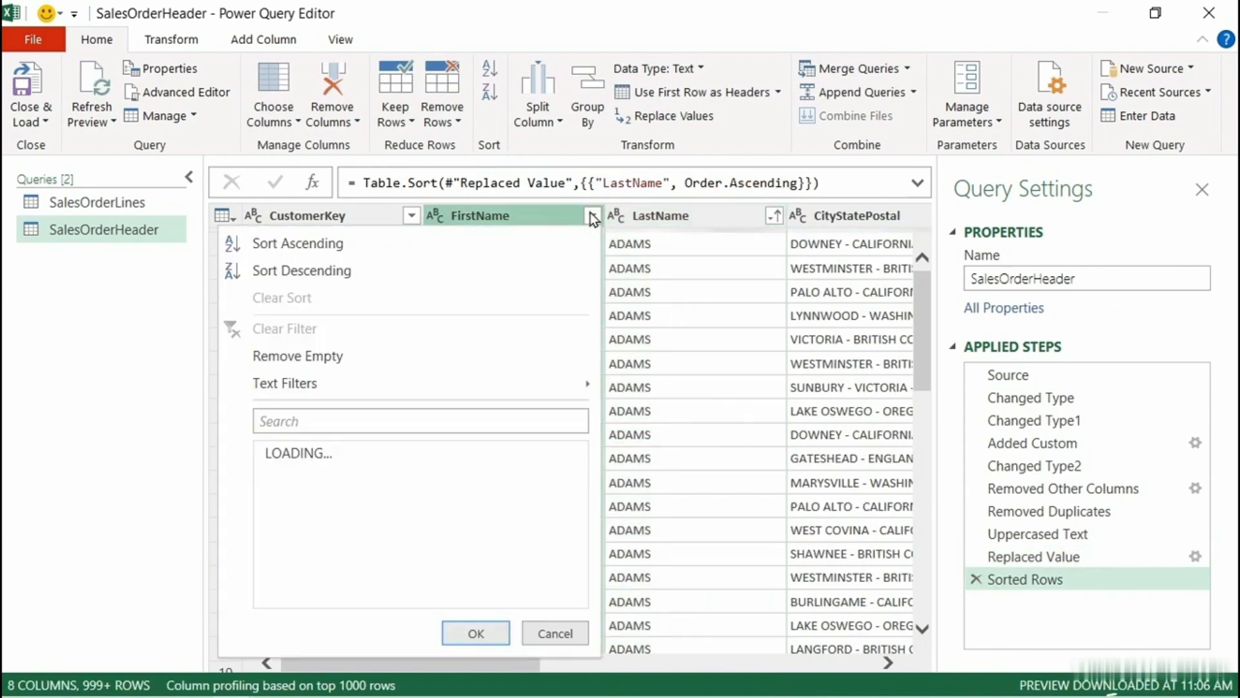
click(418, 248)
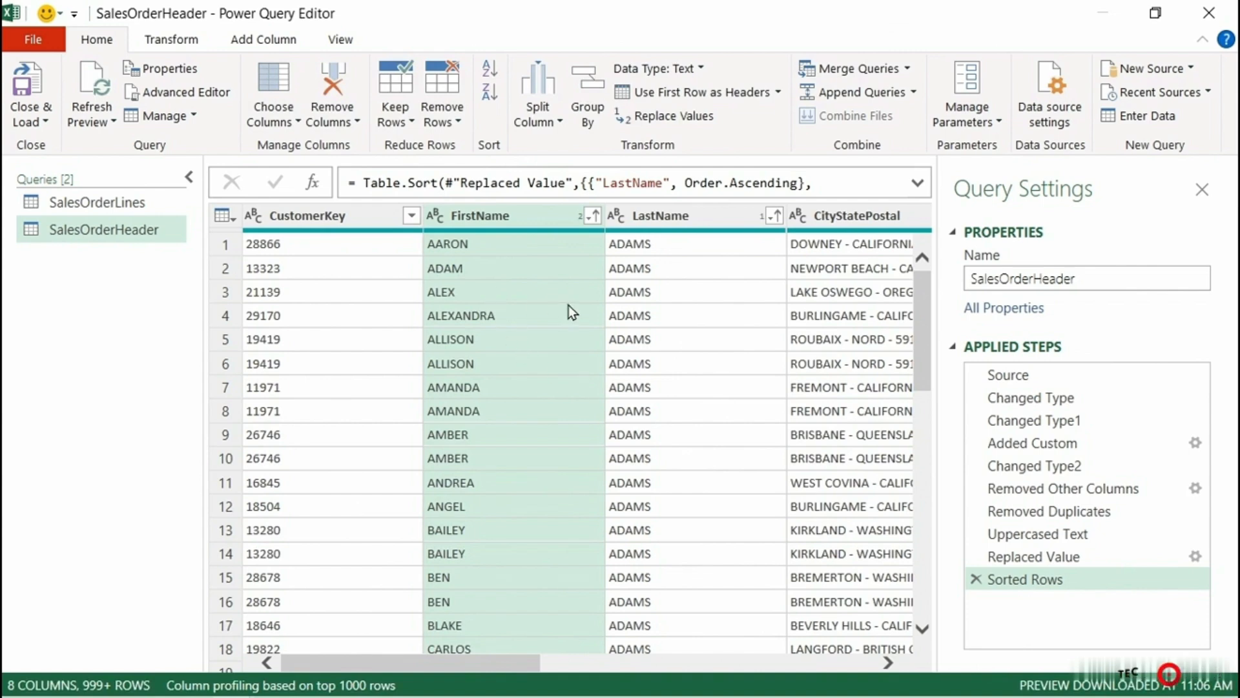
- Merge the sorted FirstName and LastName columns into a DisplayName column with a space separator
ctrl+click(675, 216)
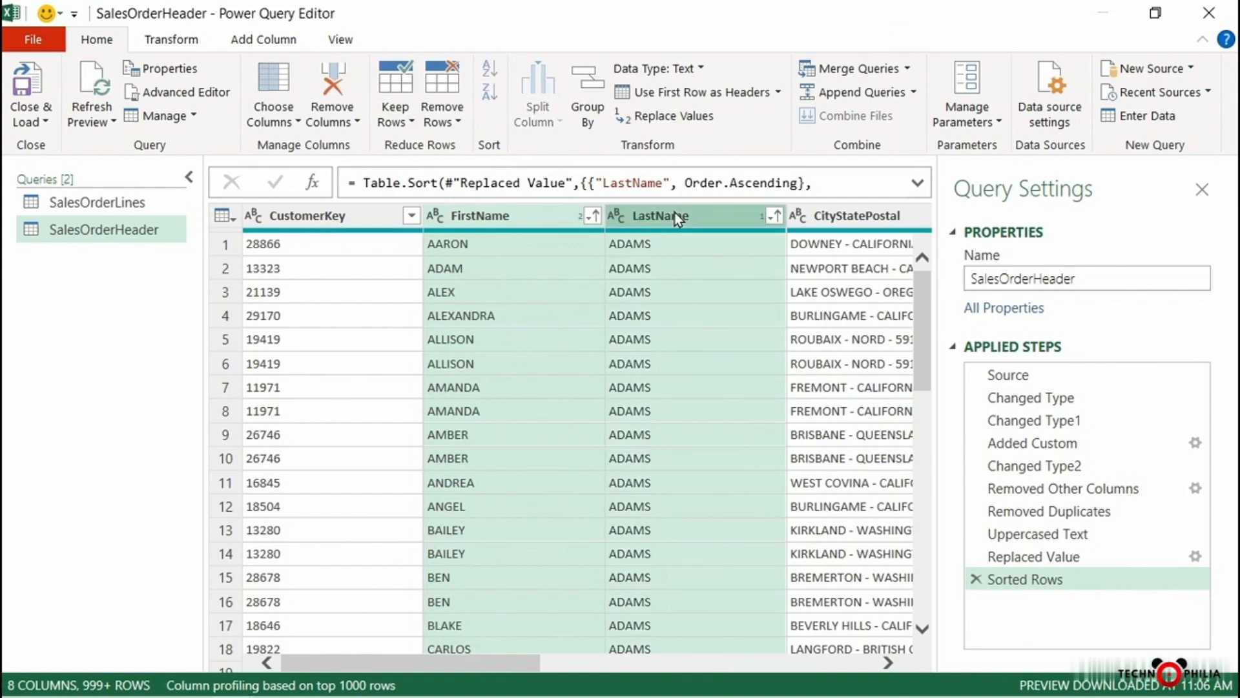
right_click(673, 213)
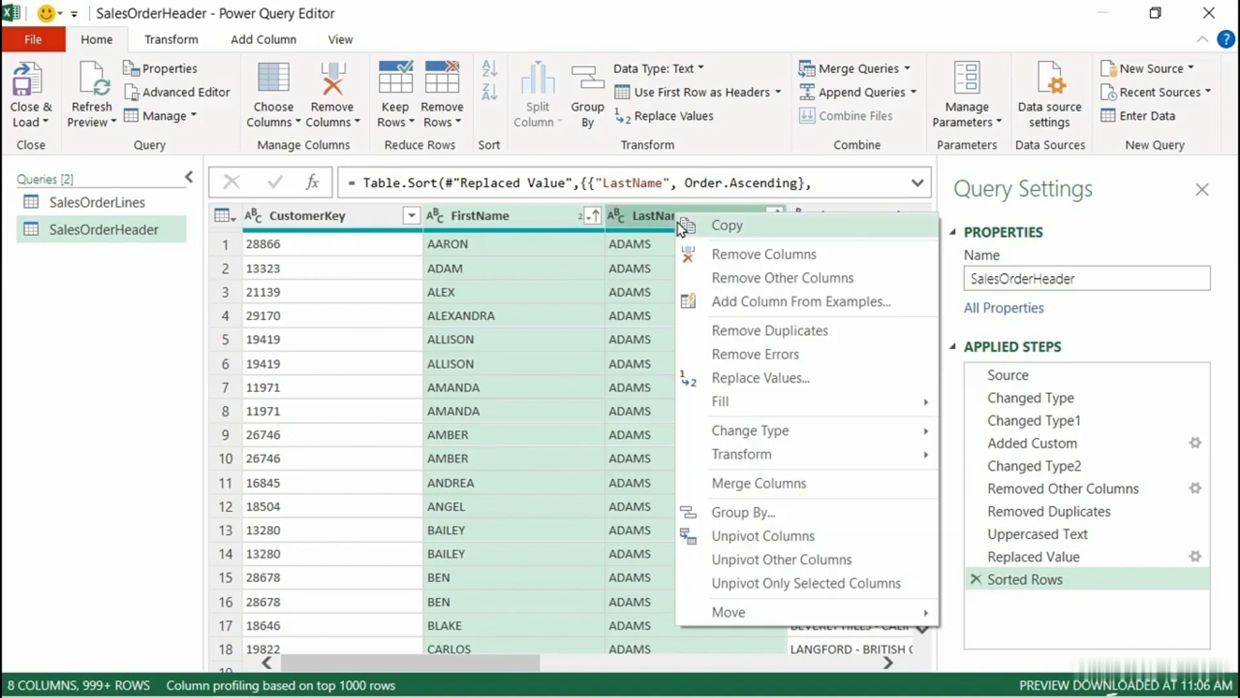
click(756, 485)
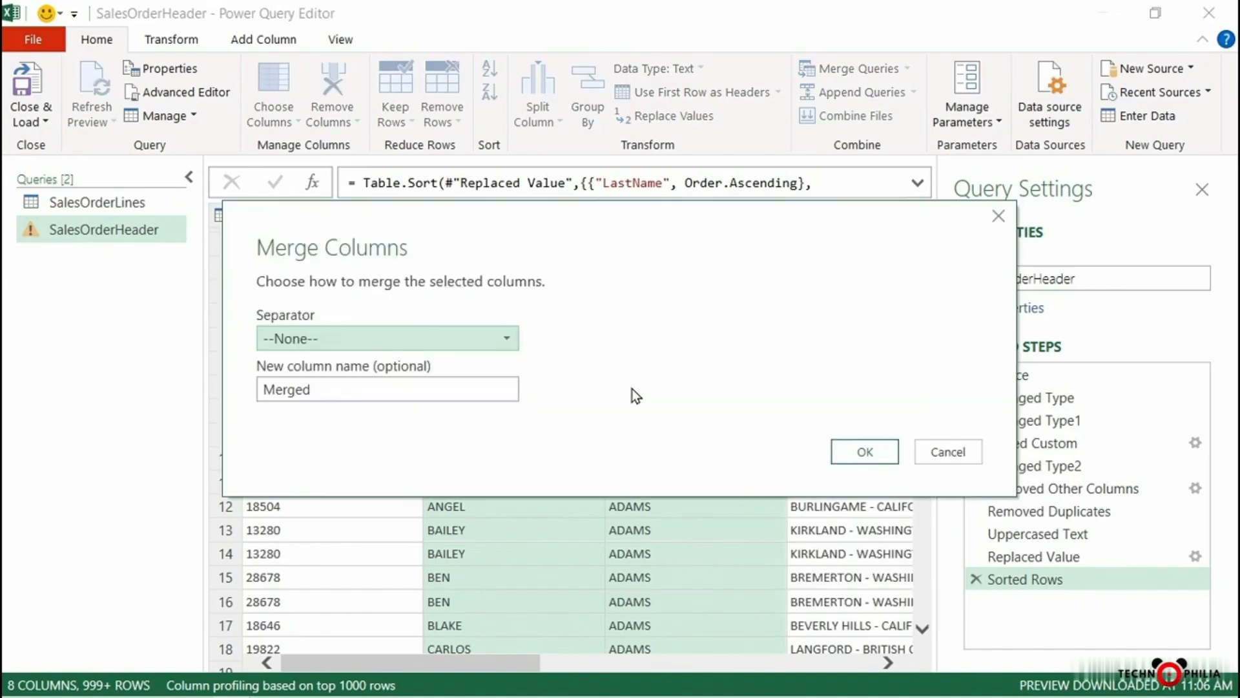
click(341, 389)
key(ctrl+a)
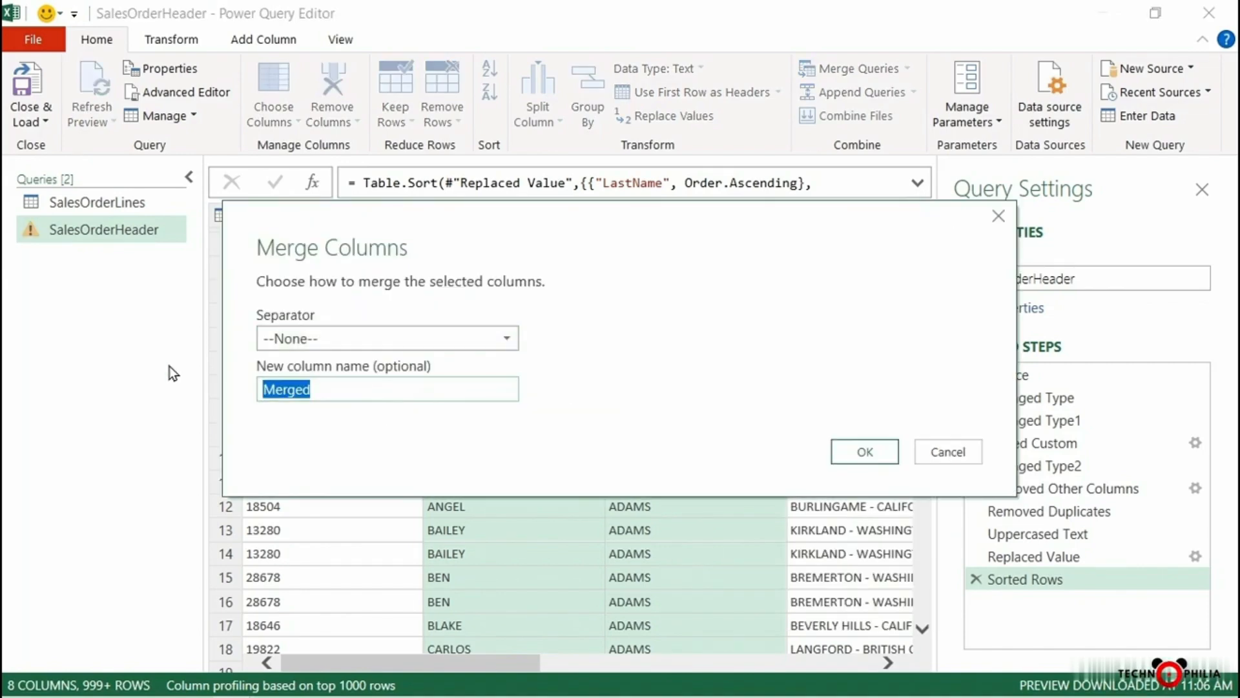
text(DisplayName)
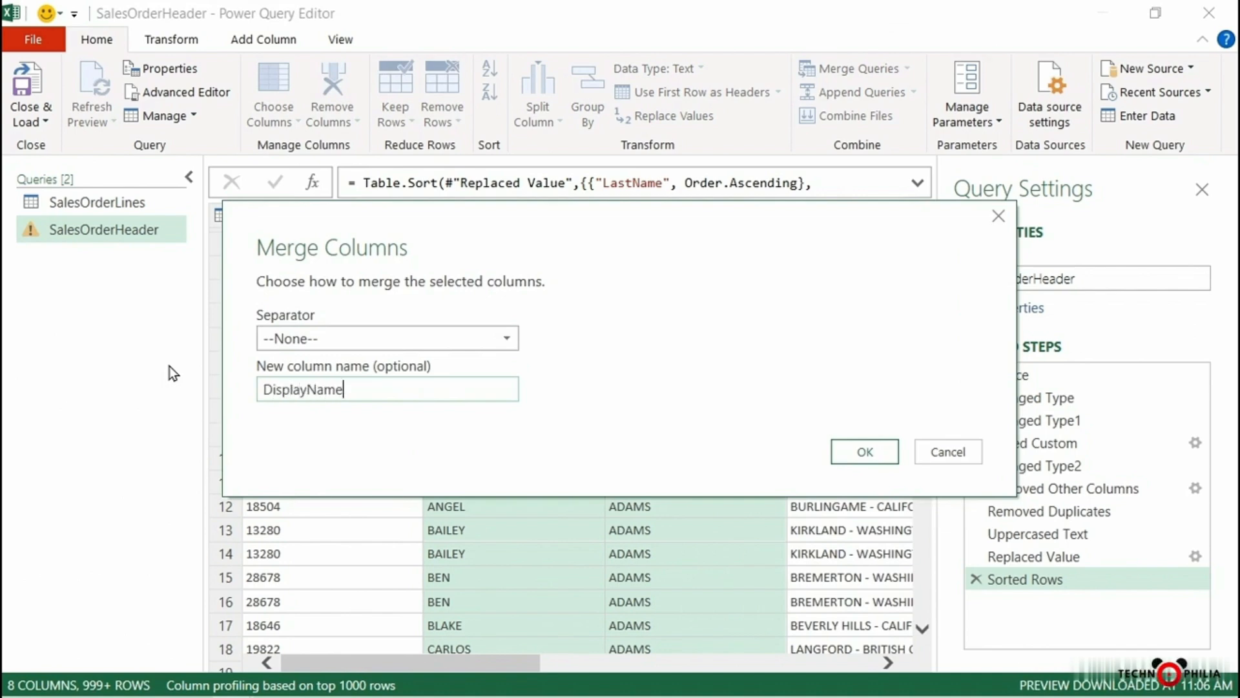
click(311, 347)
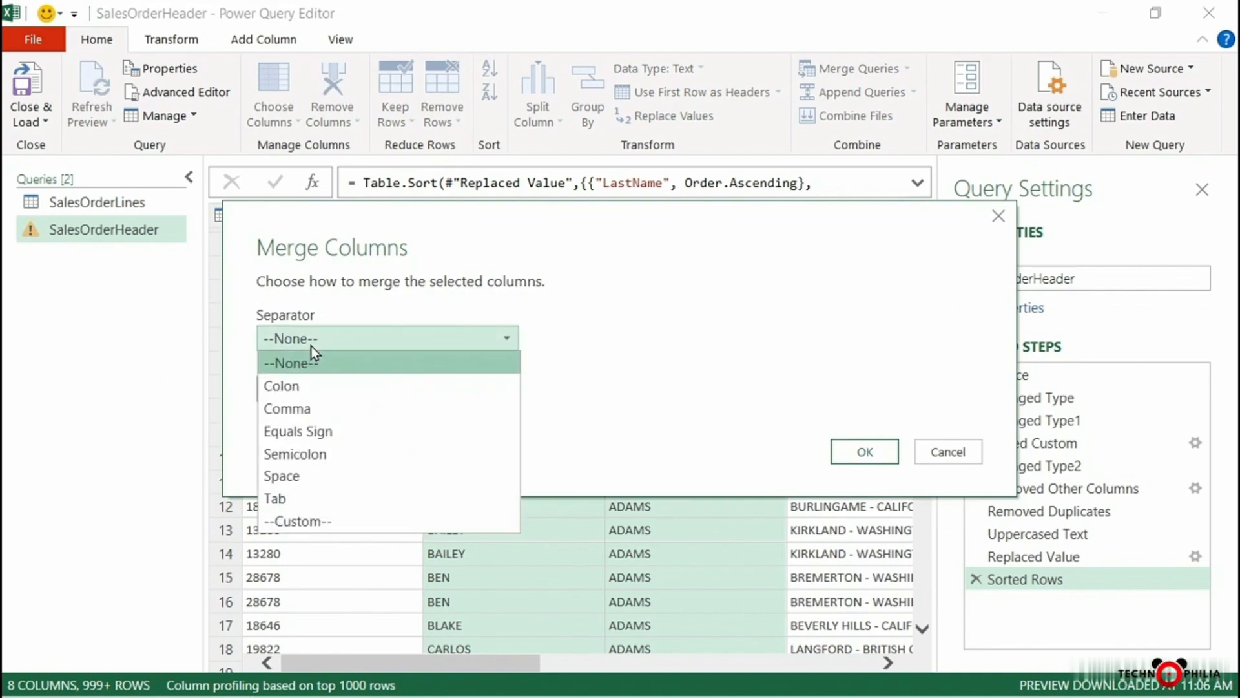
click(322, 478)
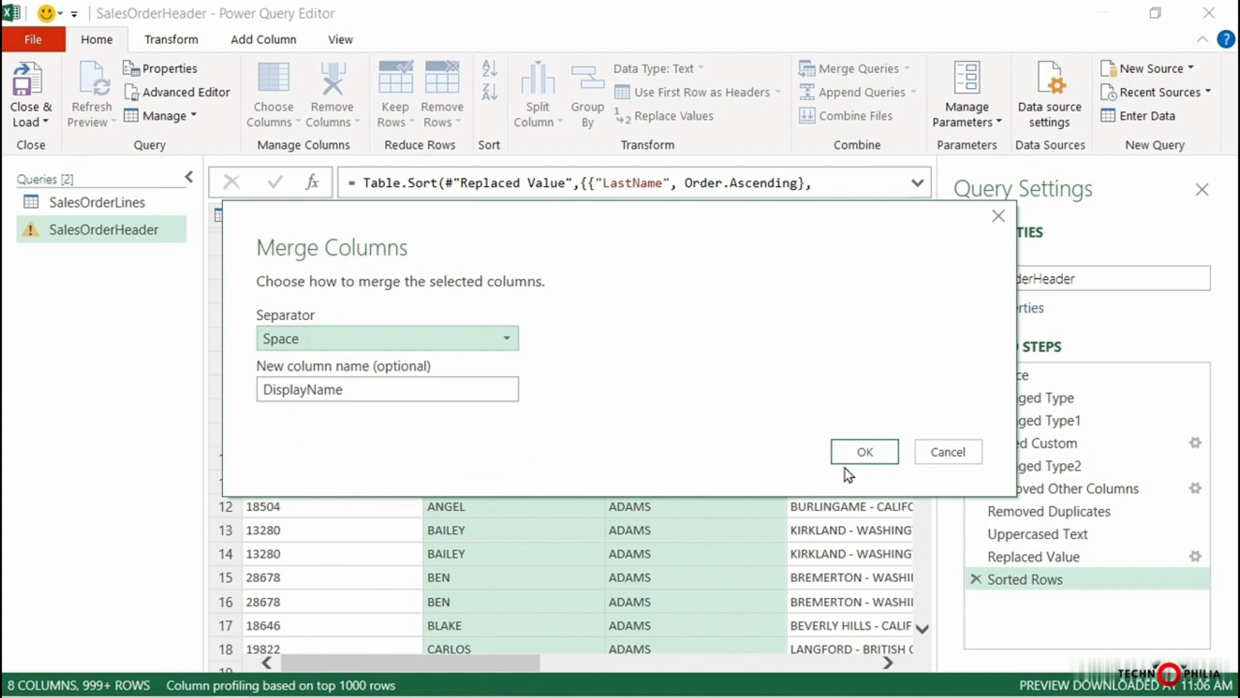
click(868, 453)
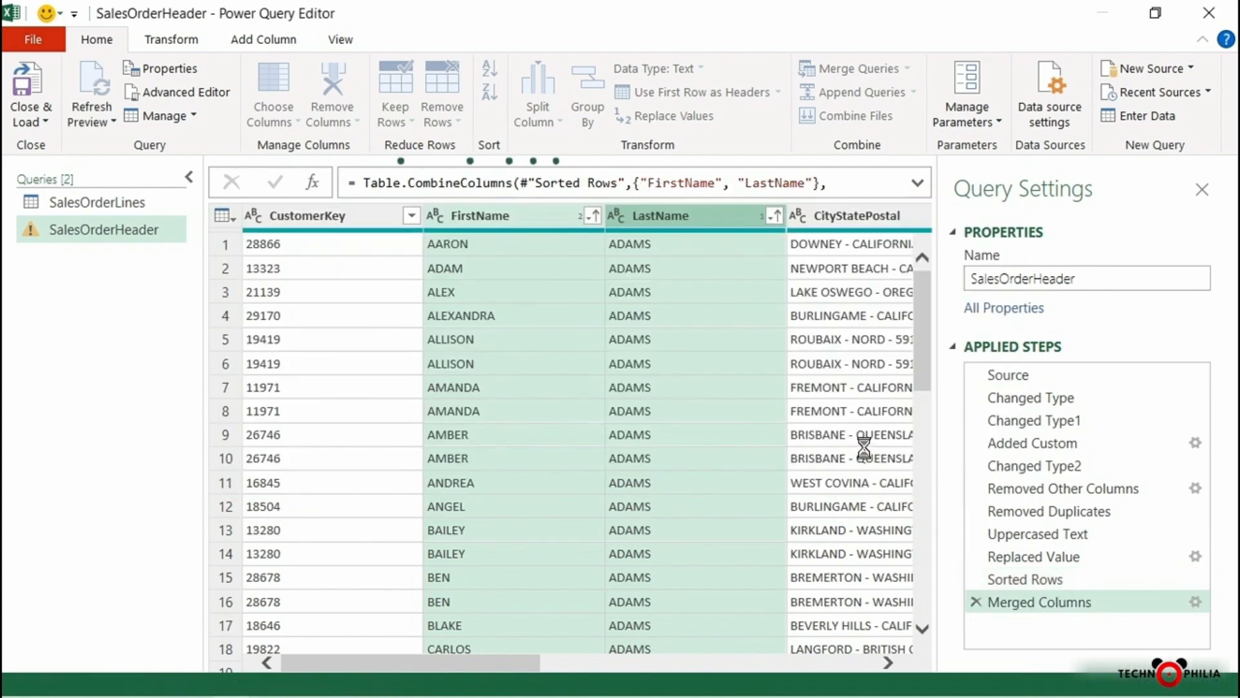
click(491, 253)
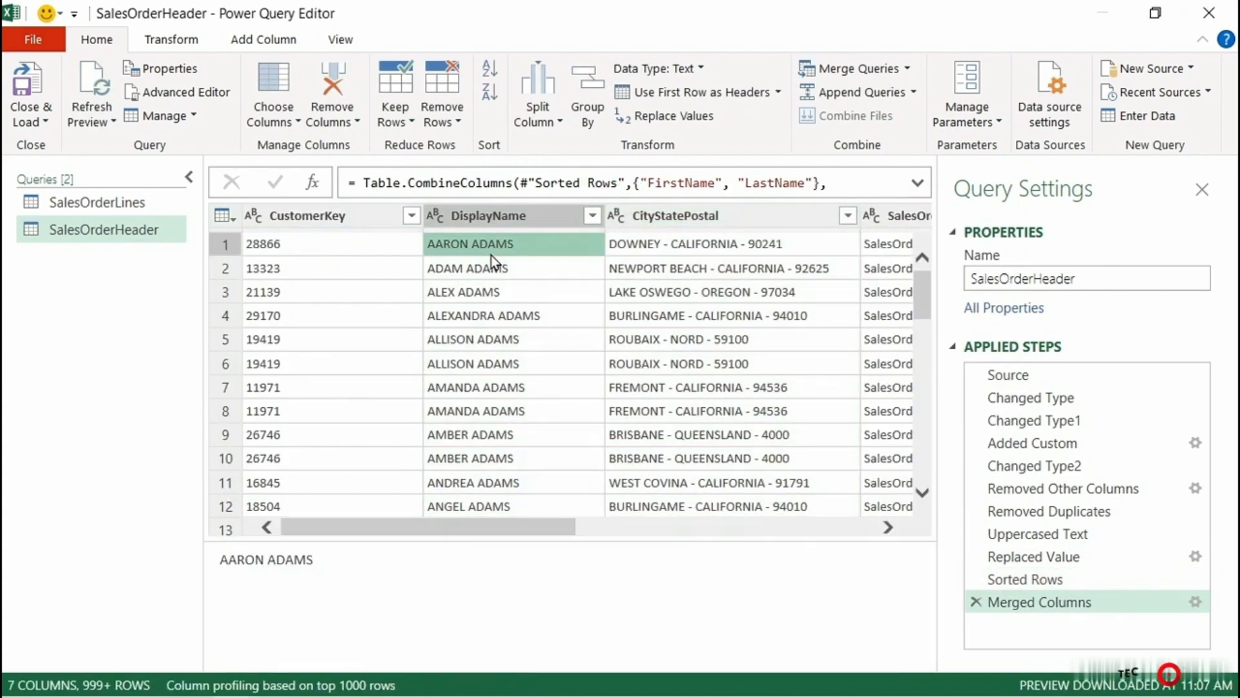
click(471, 214)
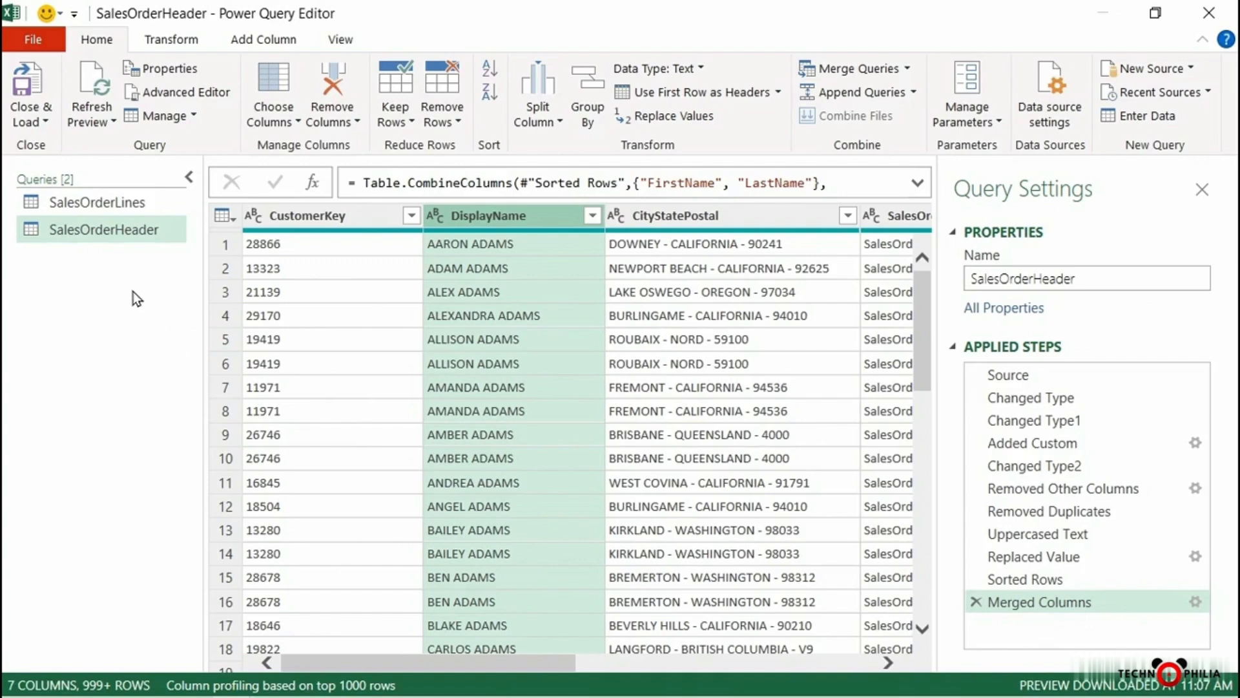
- Duplicate the LastName column and the FirstName column in the SalesOrderLines query
click(92, 204)
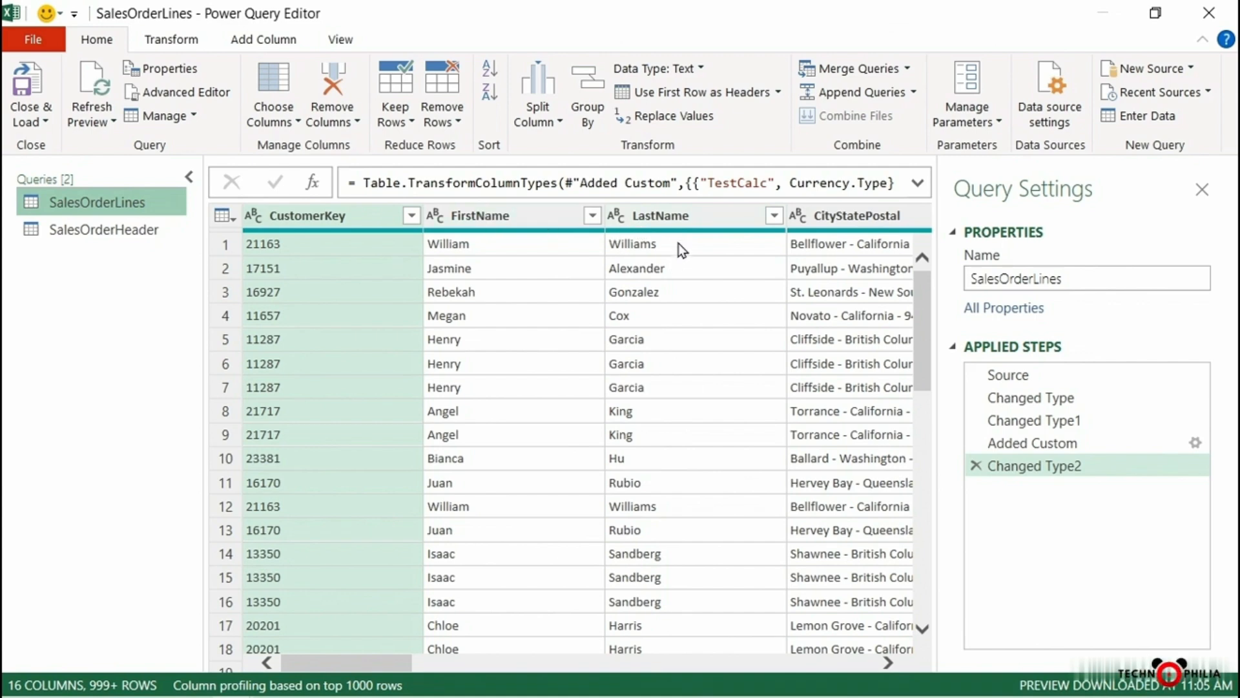
right_click(658, 214)
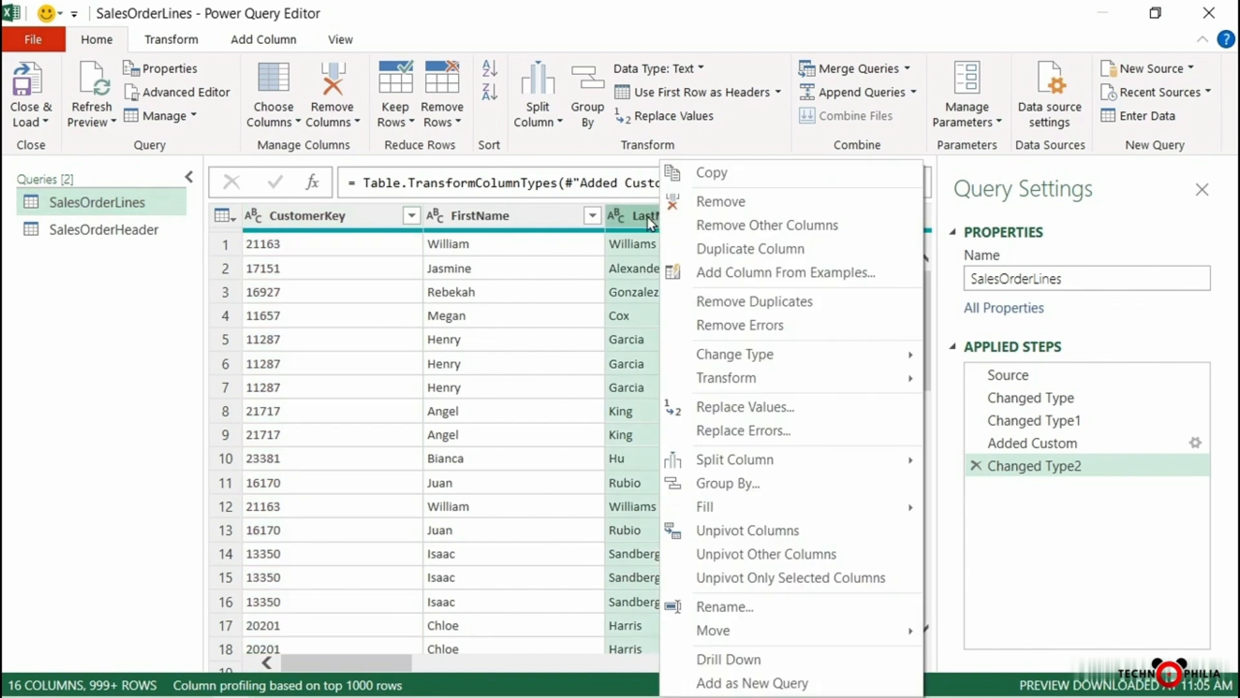
click(731, 249)
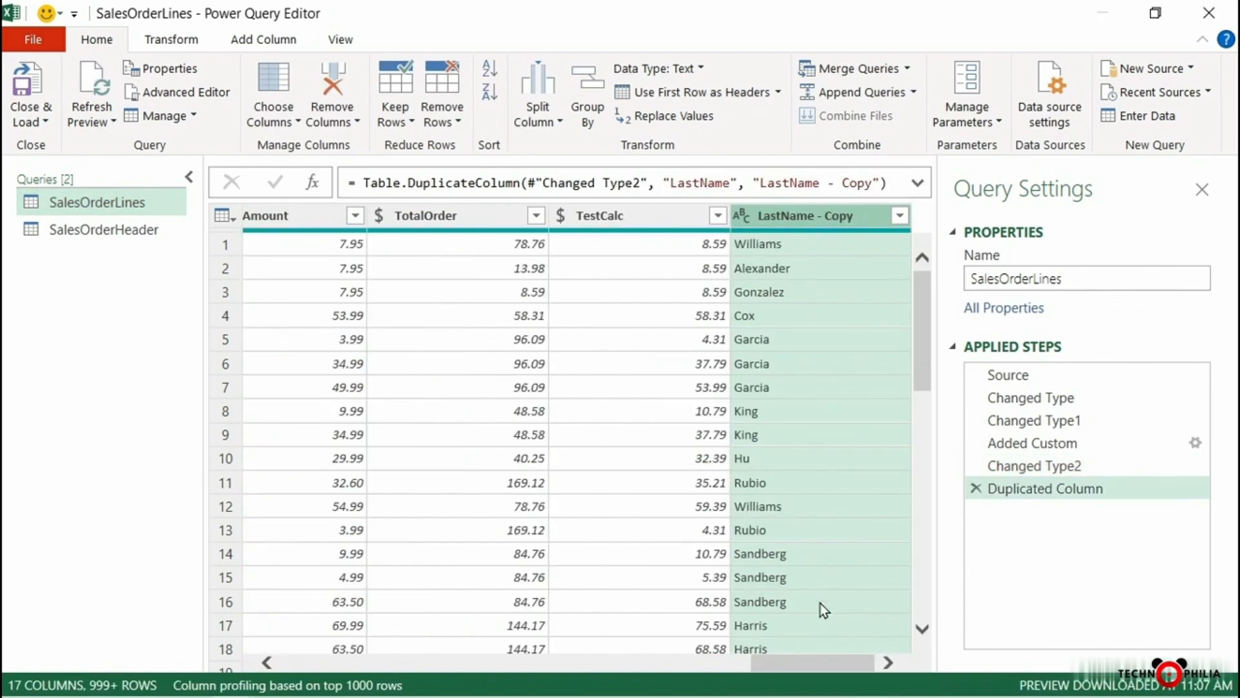
drag(785, 663, 317, 666)
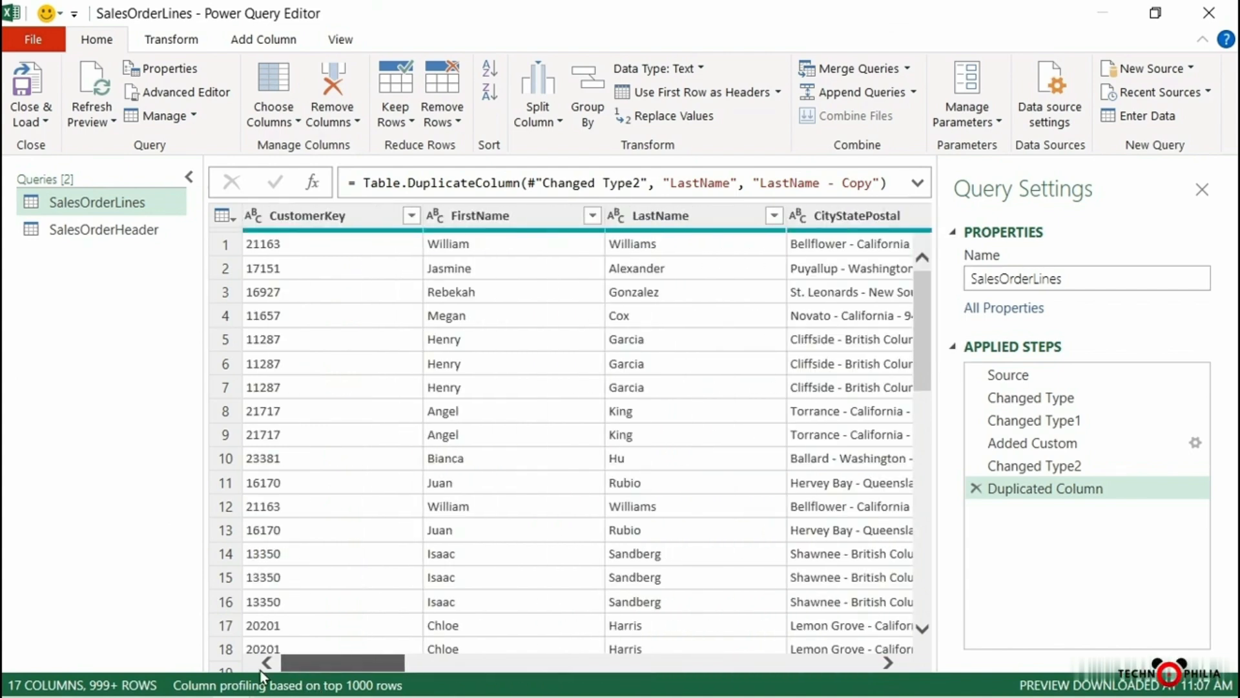
right_click(501, 216)
click(545, 247)
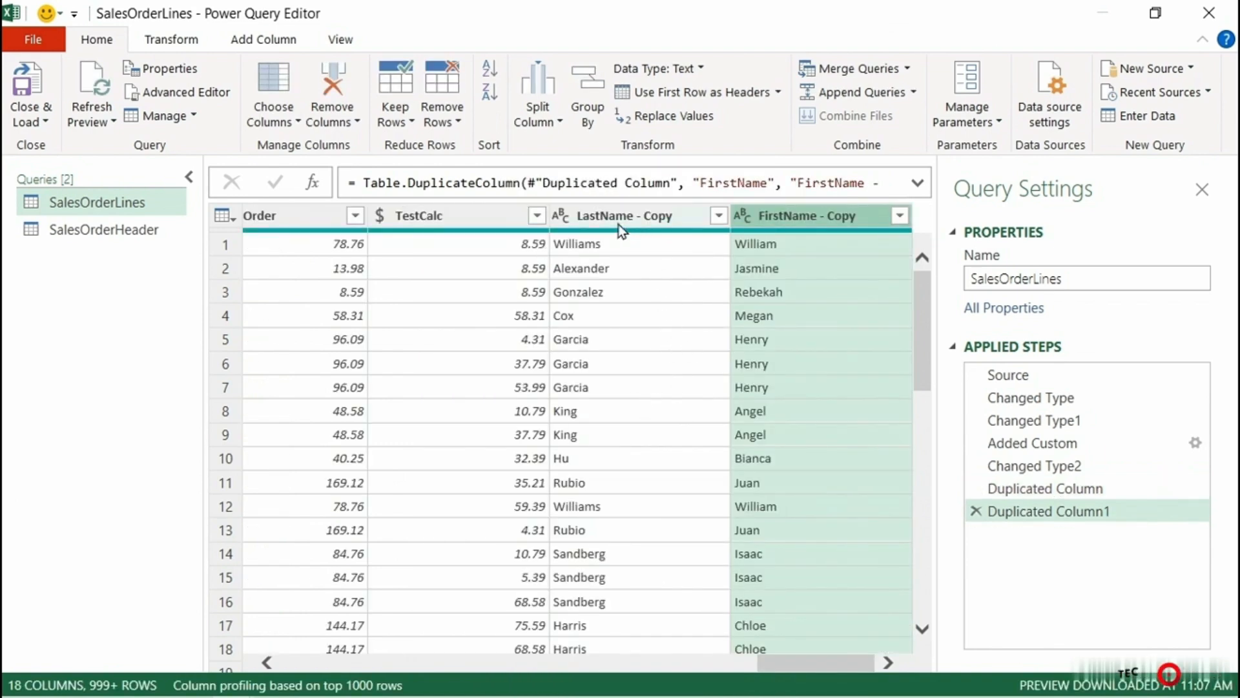
- Merge the LastName - Copy and FirstName - Copy columns, in that order, into a DisplayName column with a custom comma-and-space separator
click(605, 215)
click(803, 221)
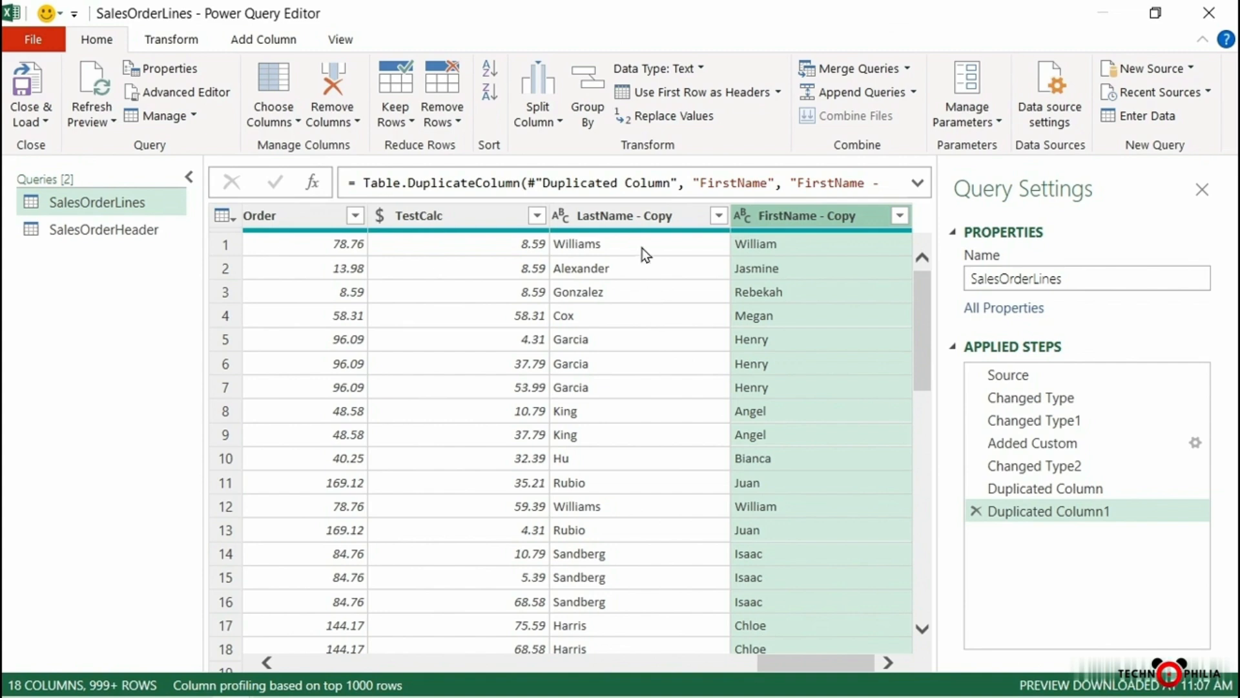
click(629, 225)
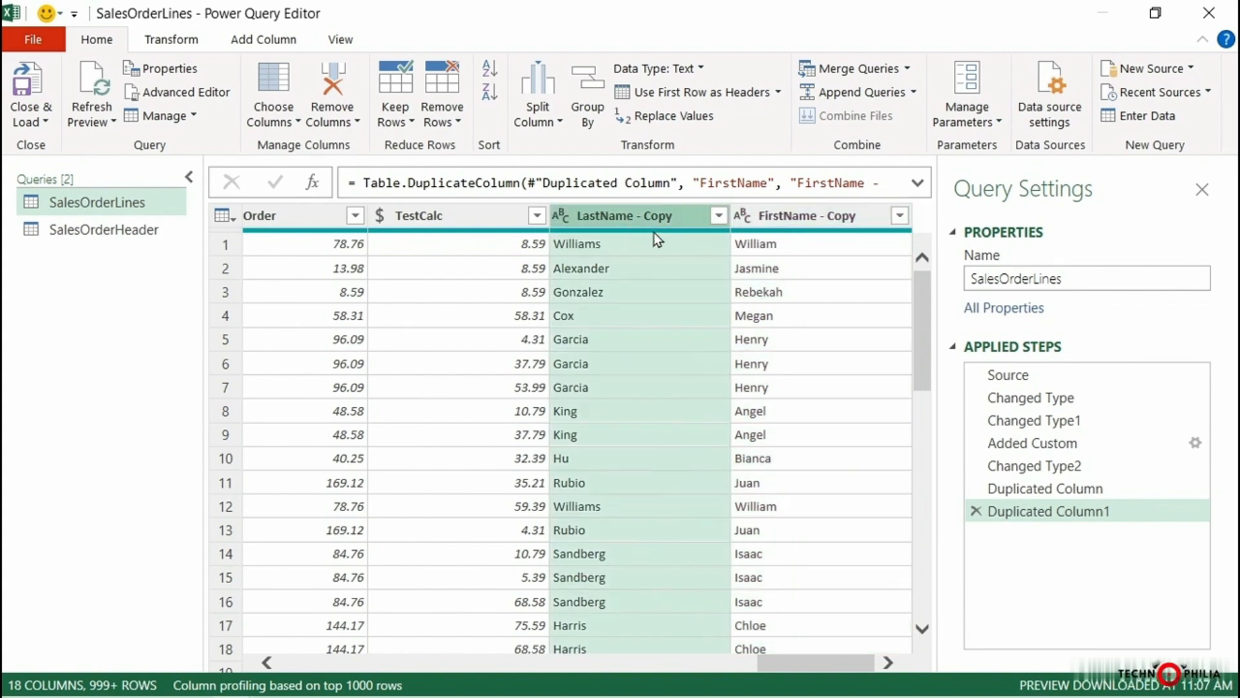
ctrl+click(807, 217)
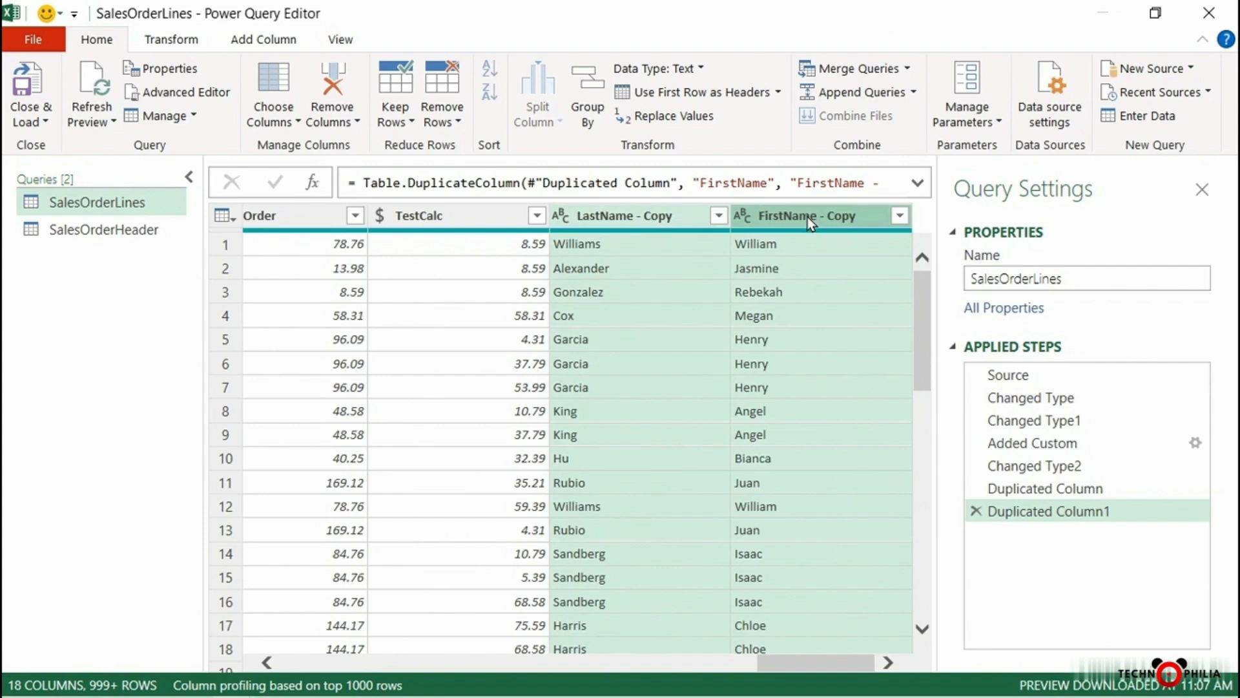
right_click(807, 217)
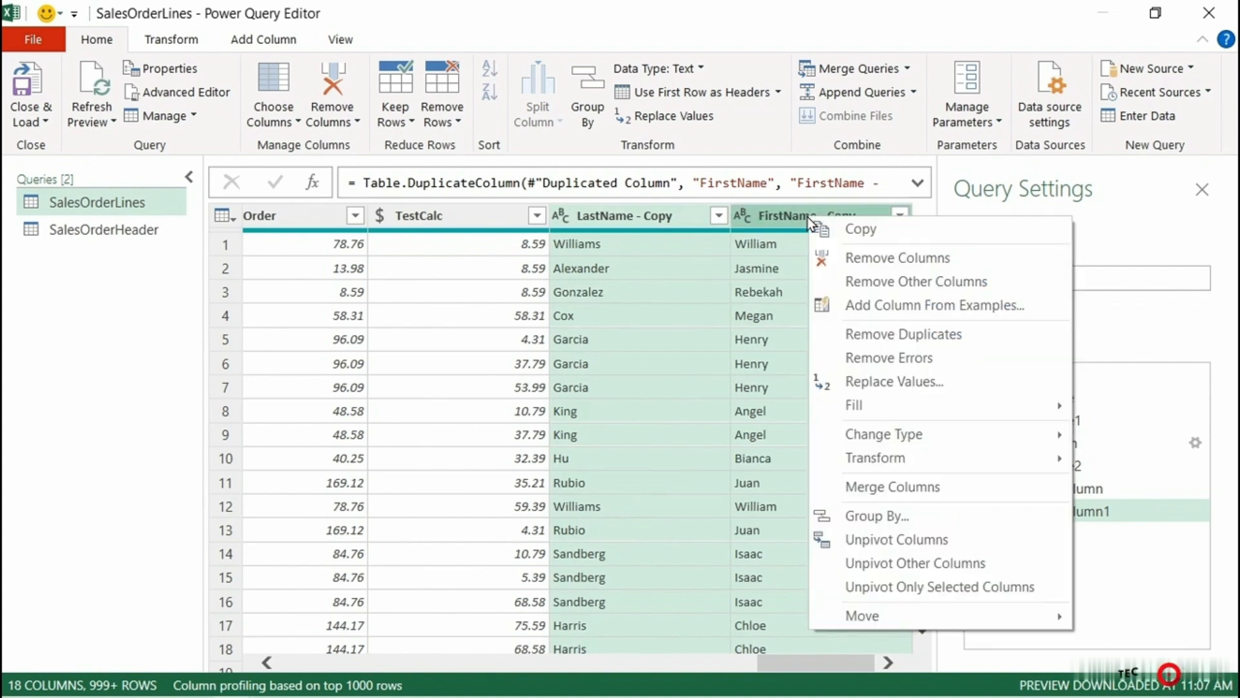
click(866, 484)
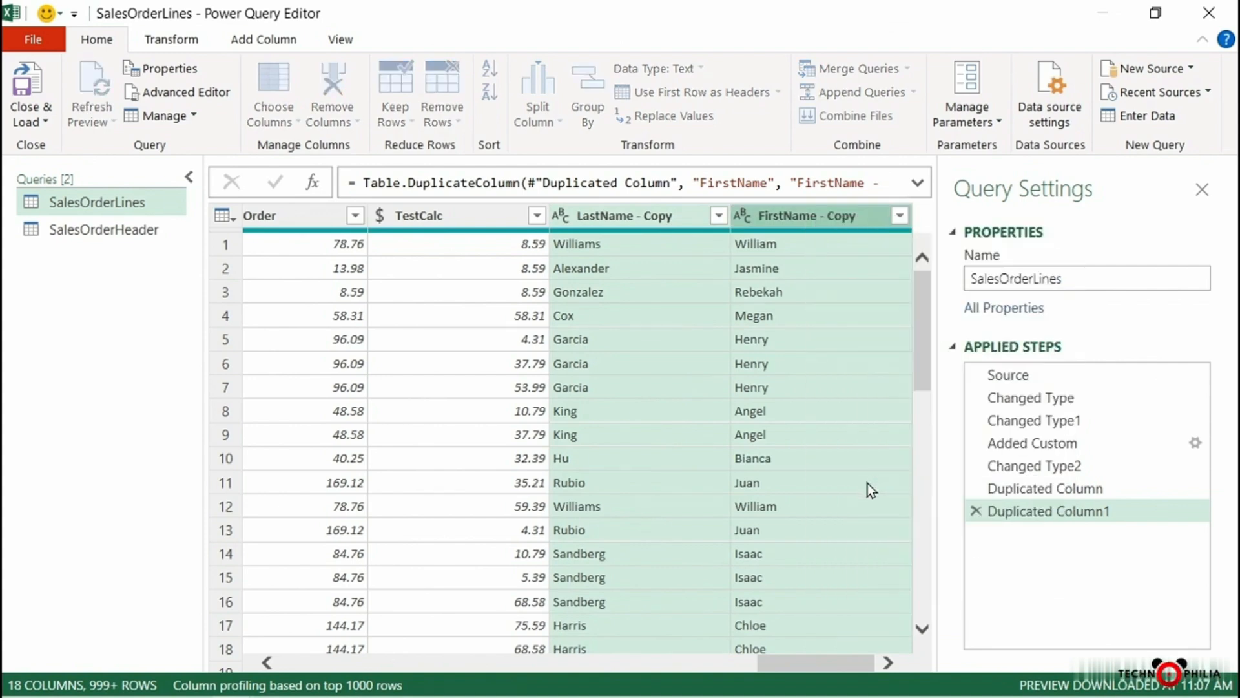
double_click(285, 389)
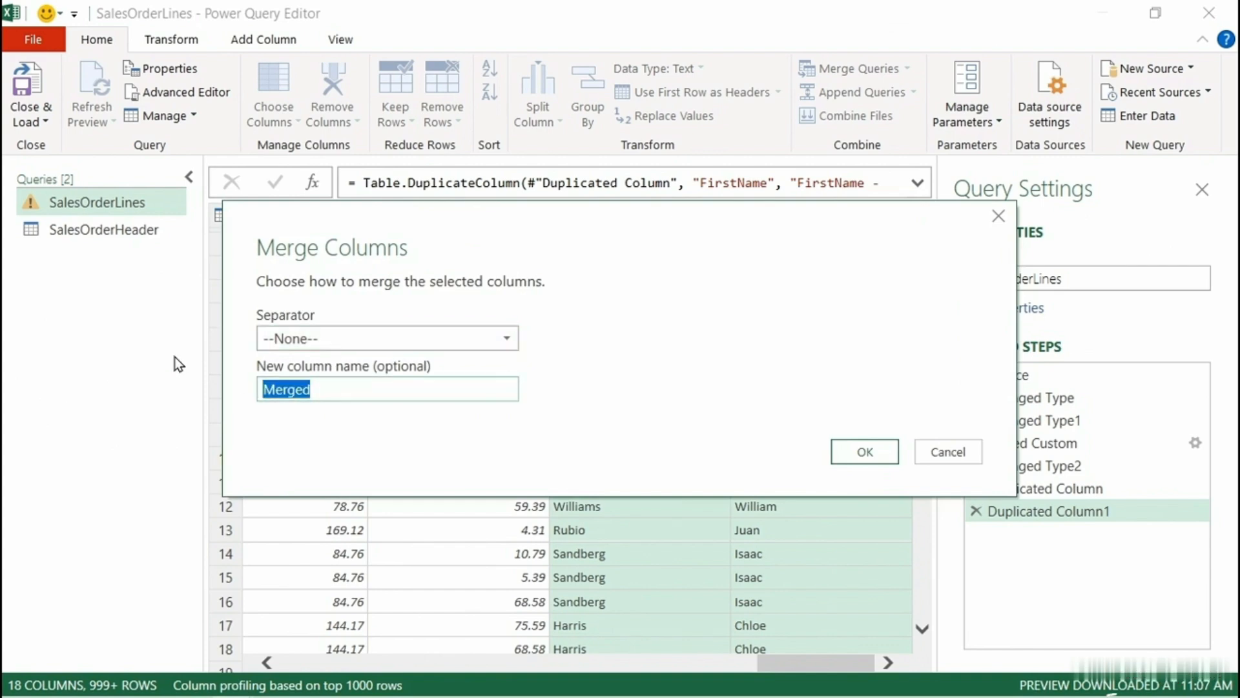
text(DisplayName)
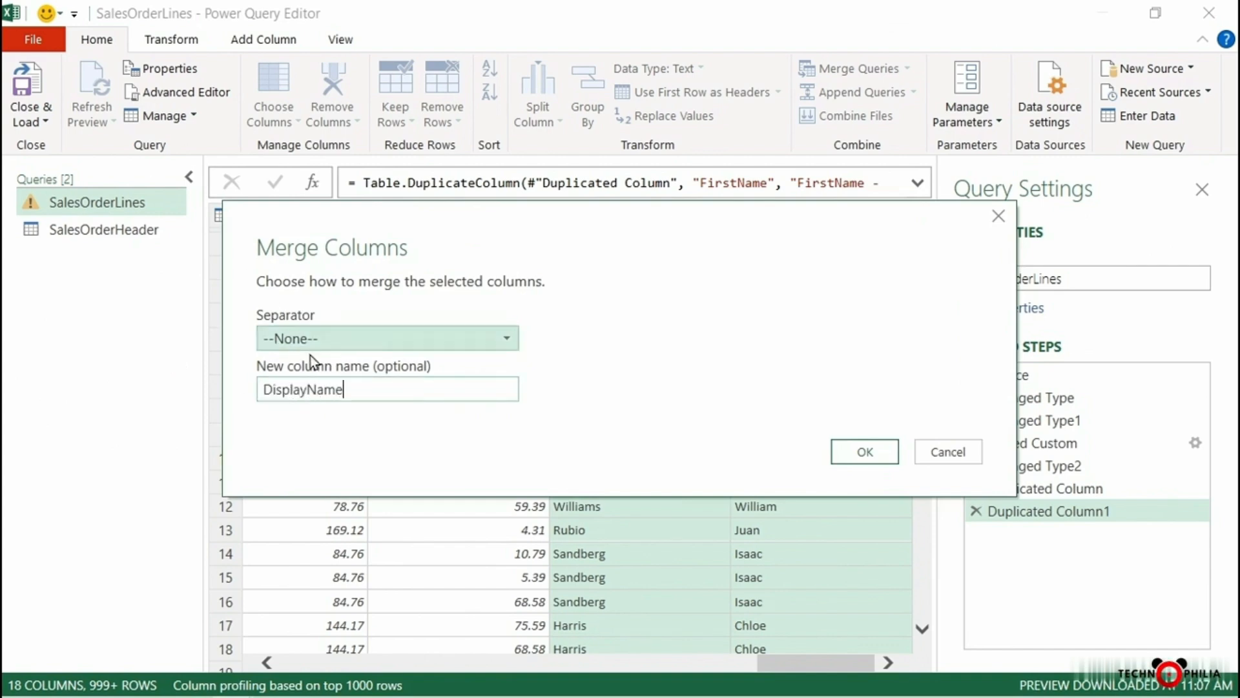
click(332, 340)
click(303, 521)
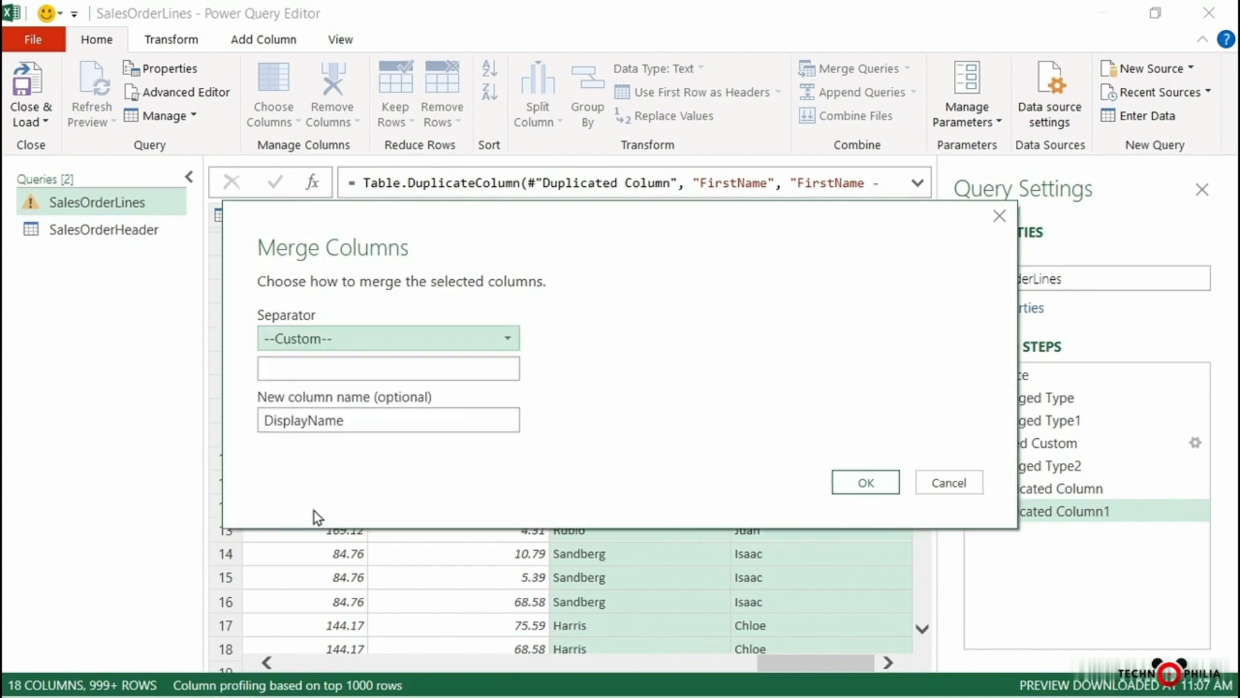
click(308, 368)
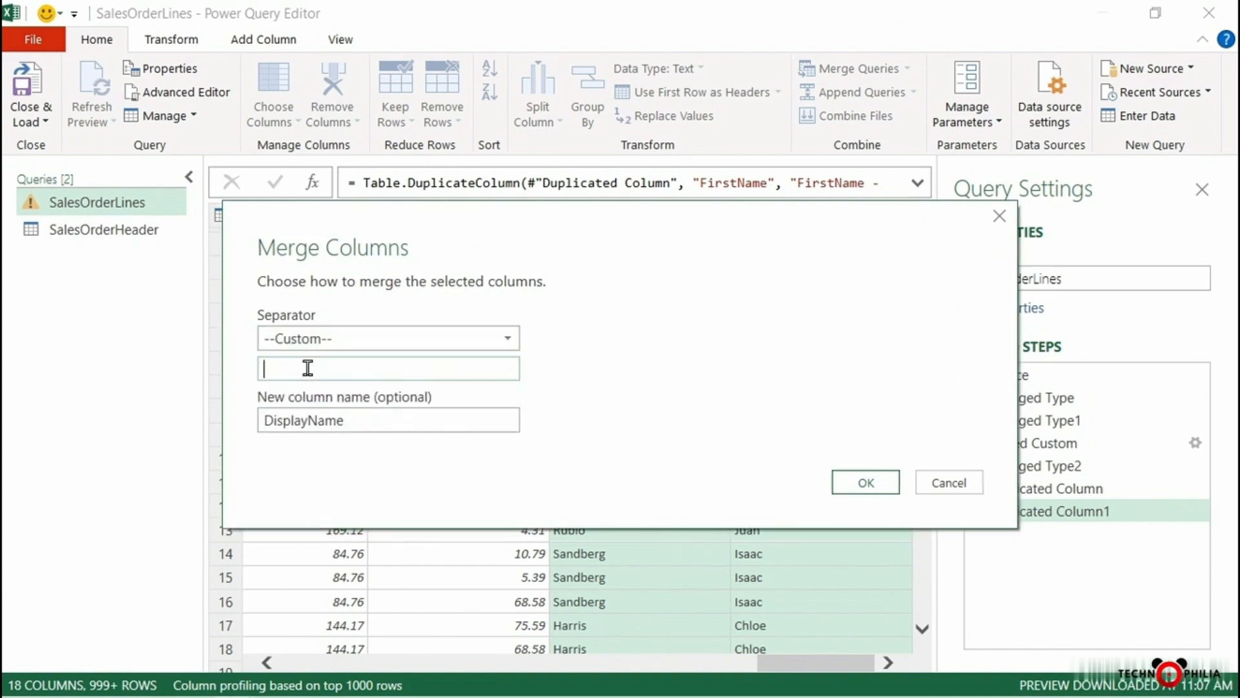
text(,)
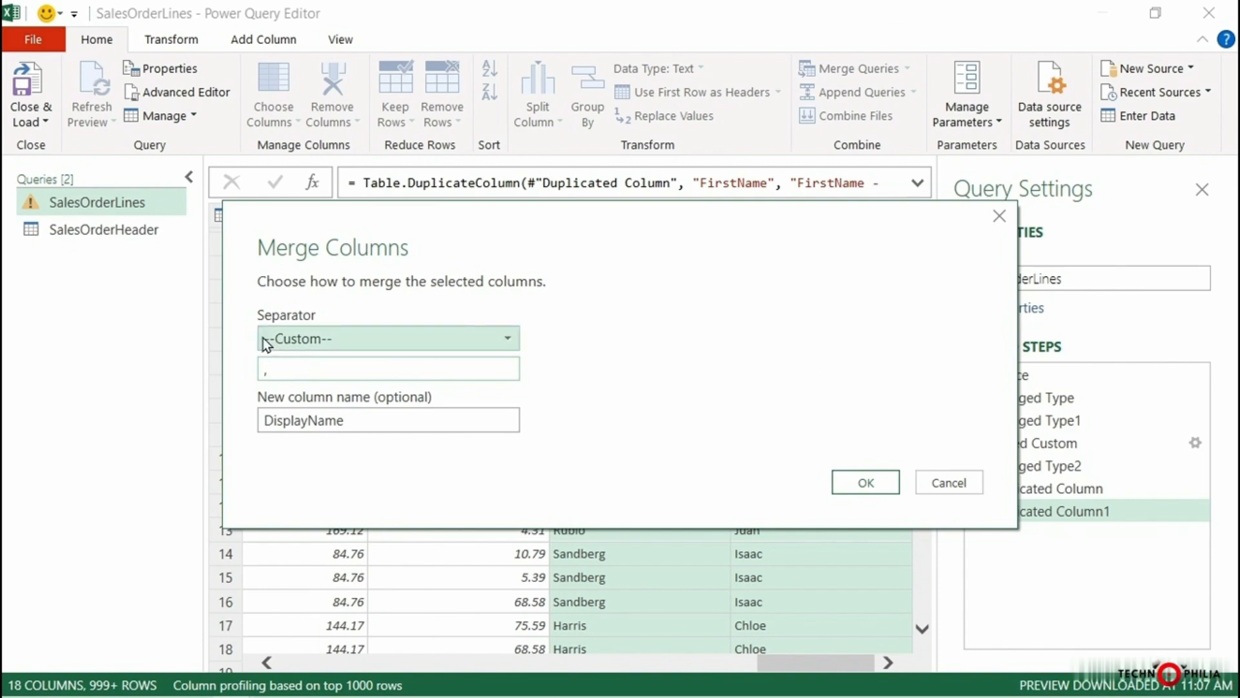
click(867, 482)
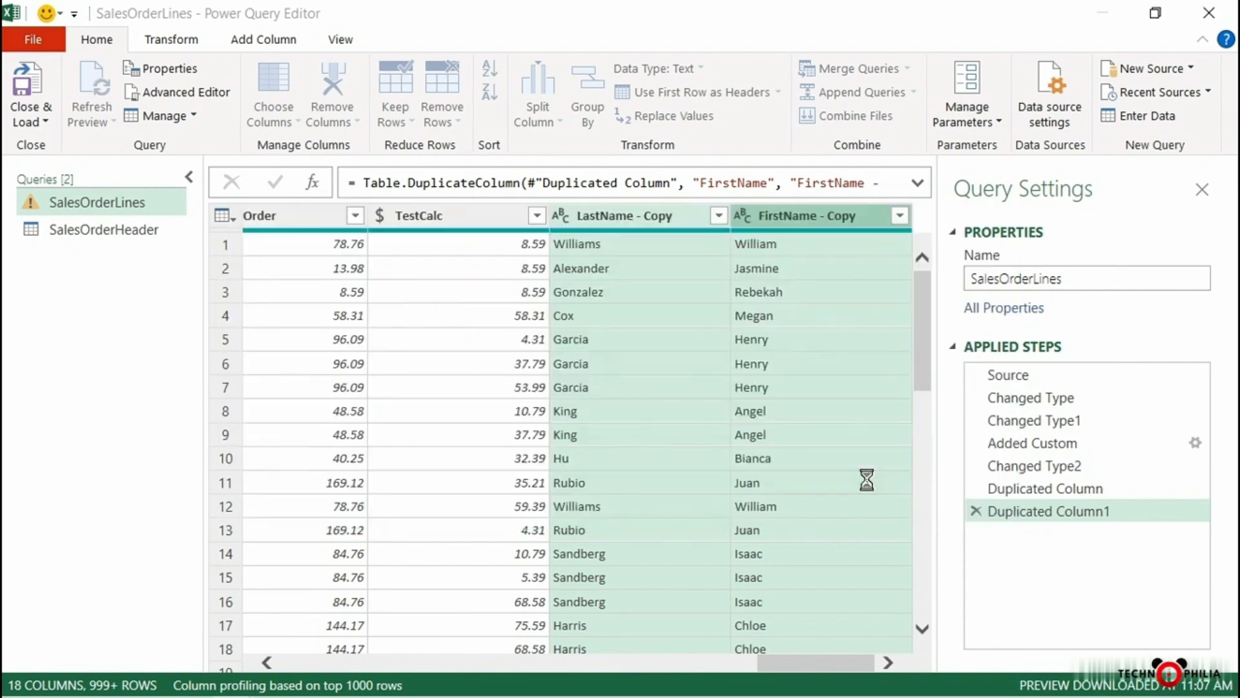
- Move the DisplayName column between CustomerKey and FirstName, and close and load the queries into the workbook
click(821, 218)
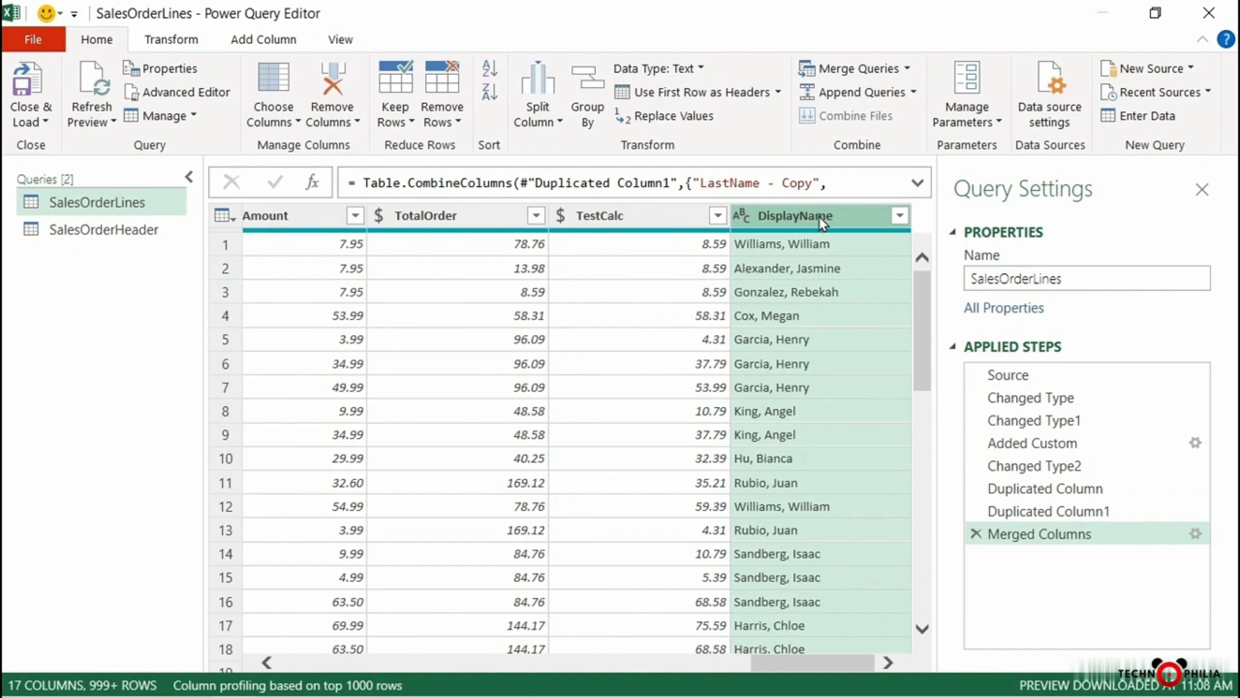
right_click(819, 216)
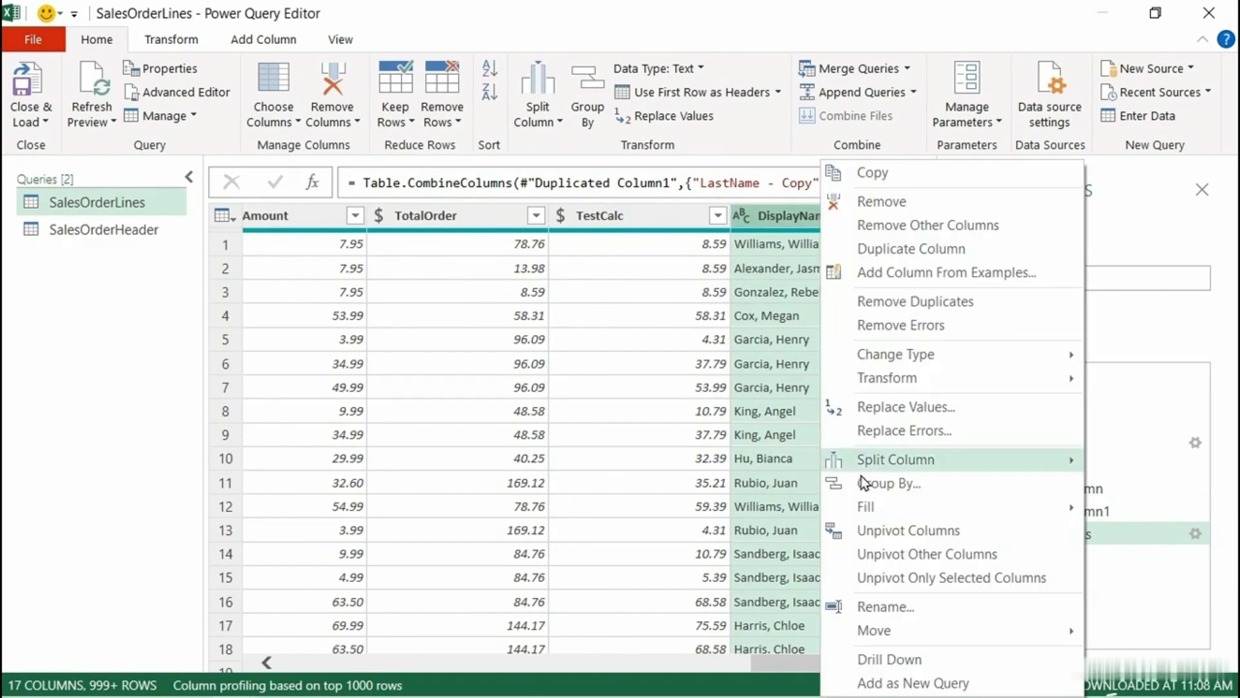
mouse_move(907, 632)
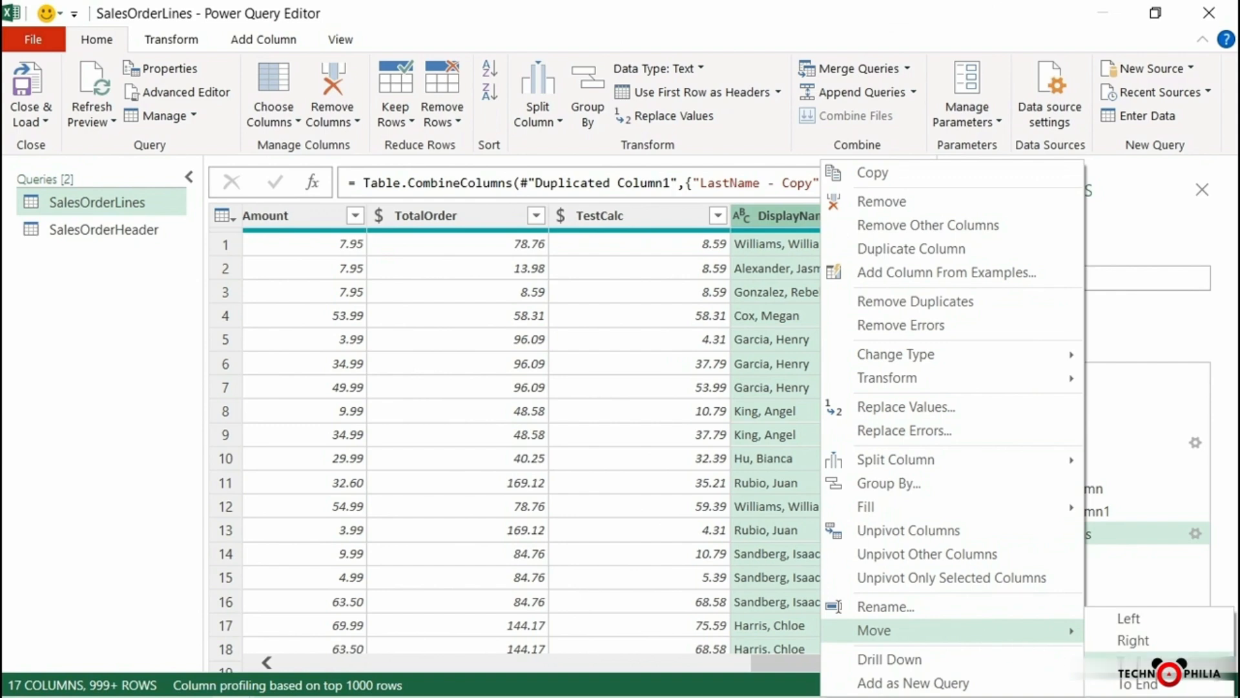
click(1140, 661)
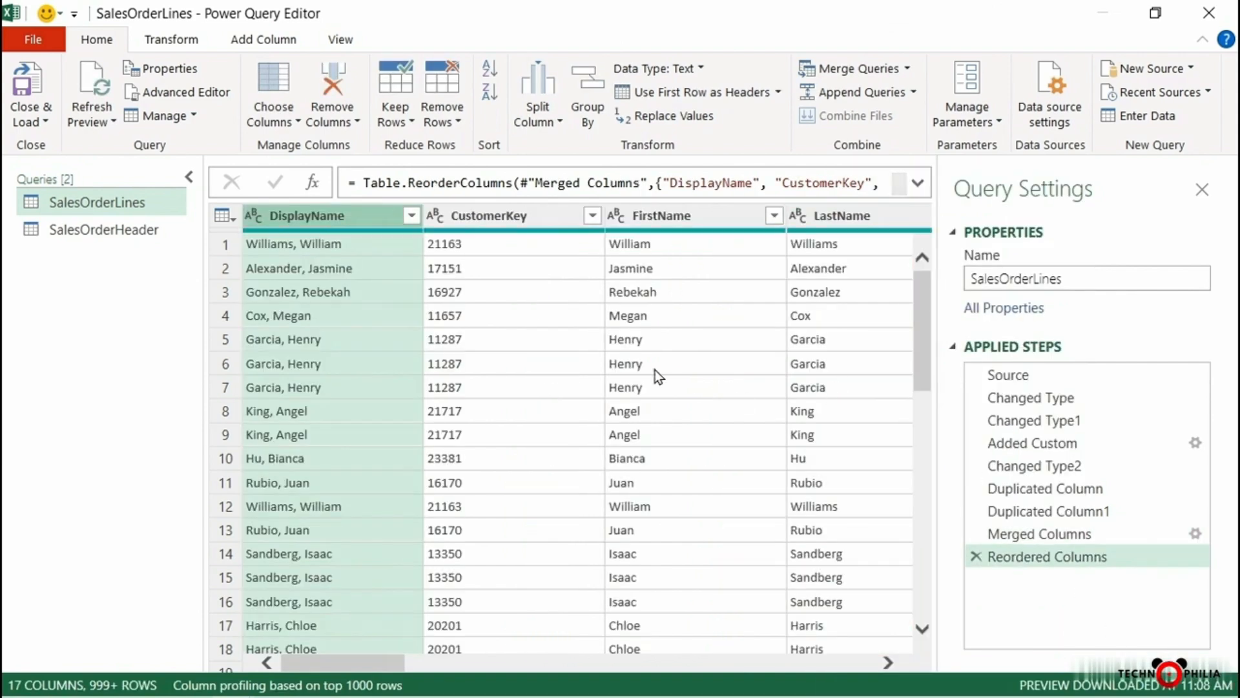
drag(321, 214, 627, 226)
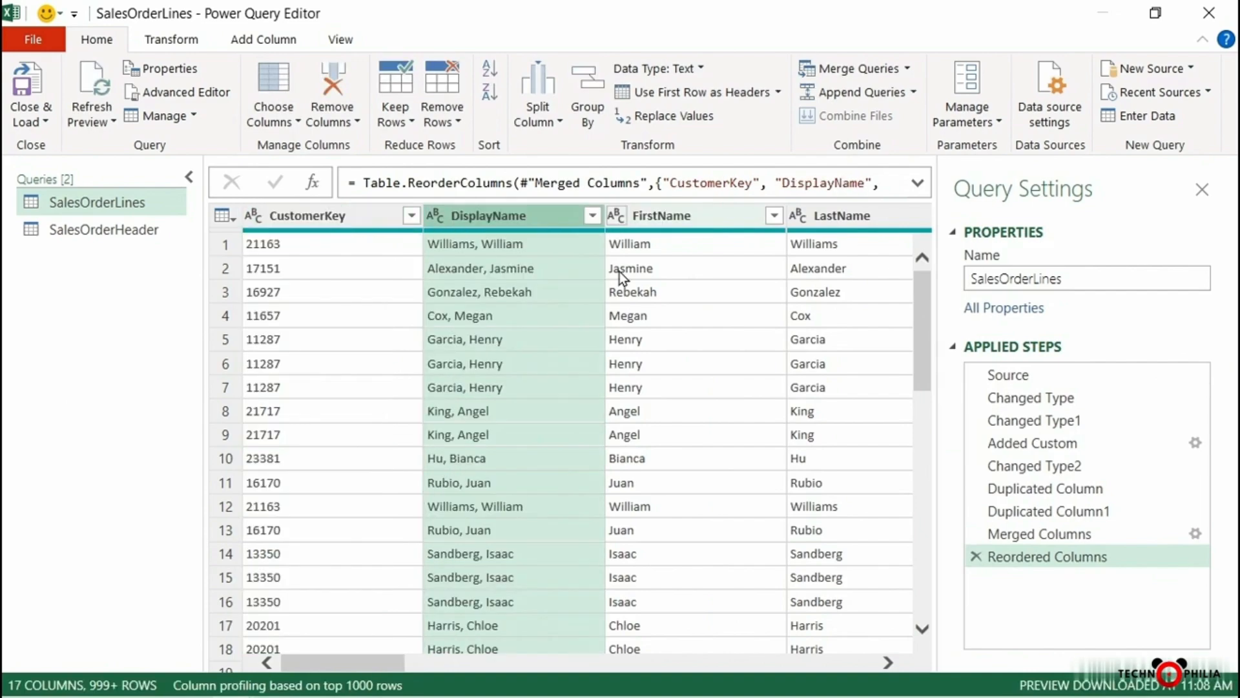
click(24, 81)
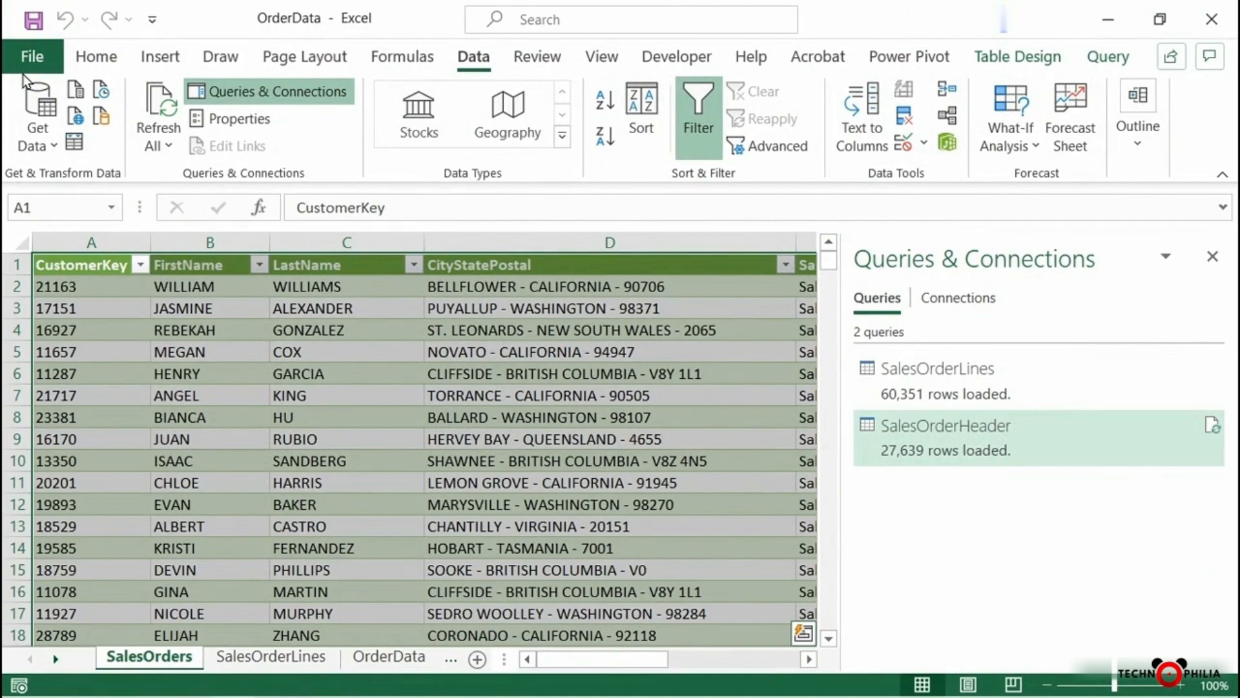